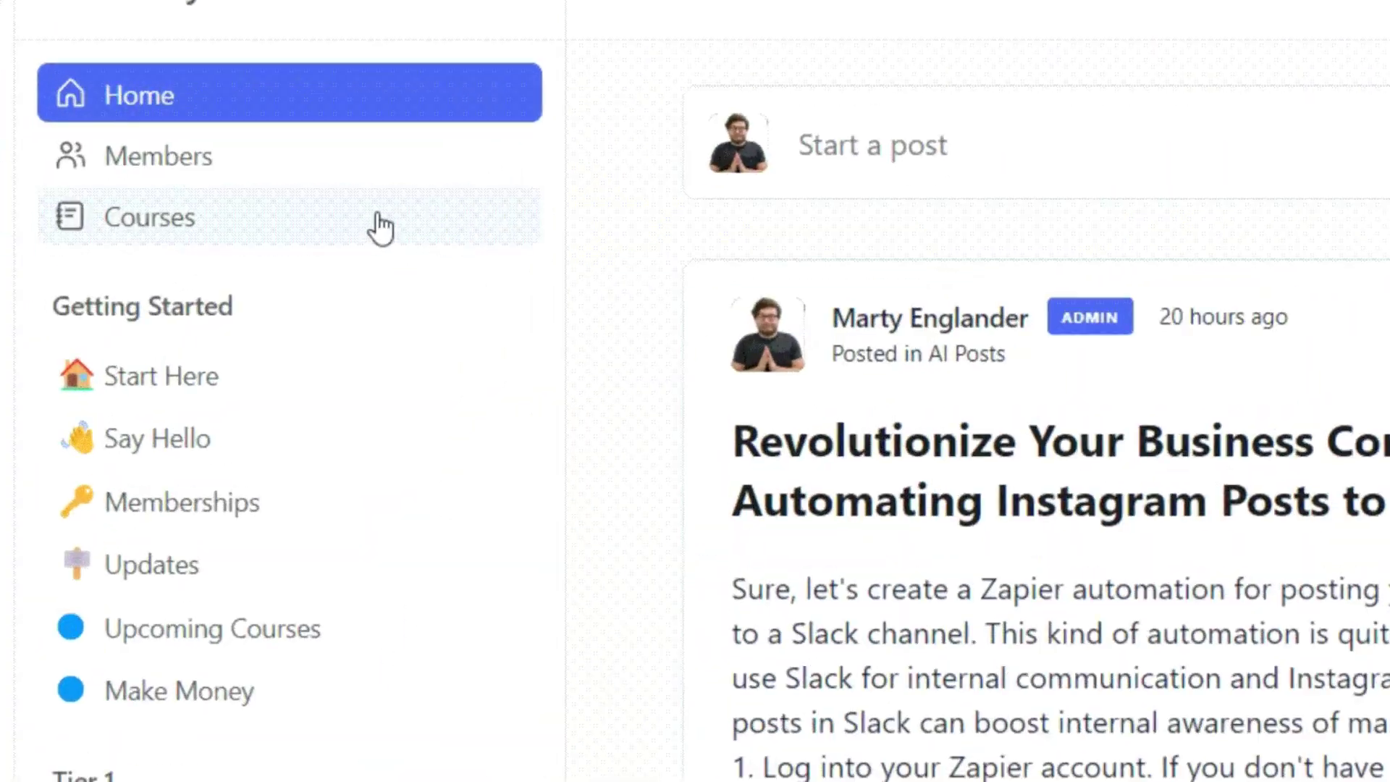
Open the AI Email Launch course and view its Introduction and Setting Up Email Framework lessons.
click(235, 269)
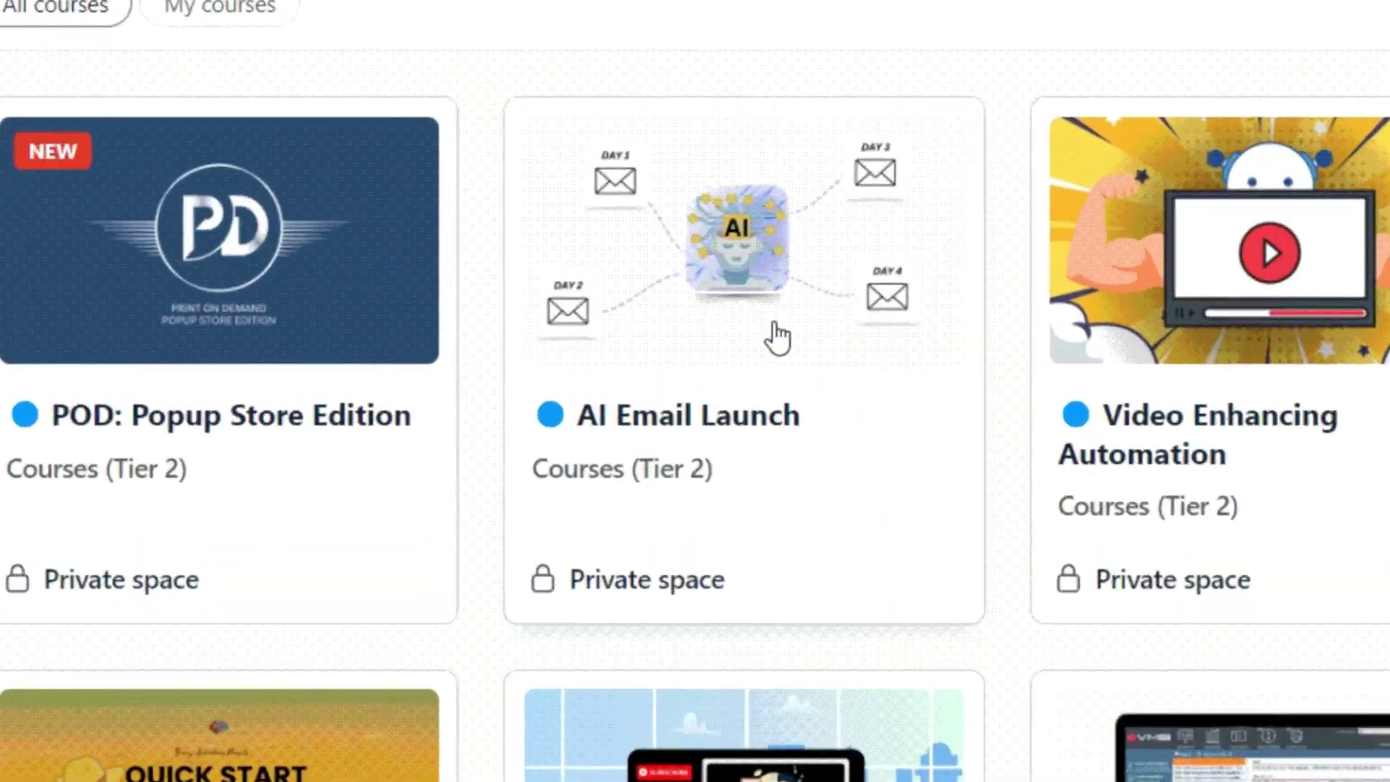
click(733, 358)
scroll(398, 278, down, 3)
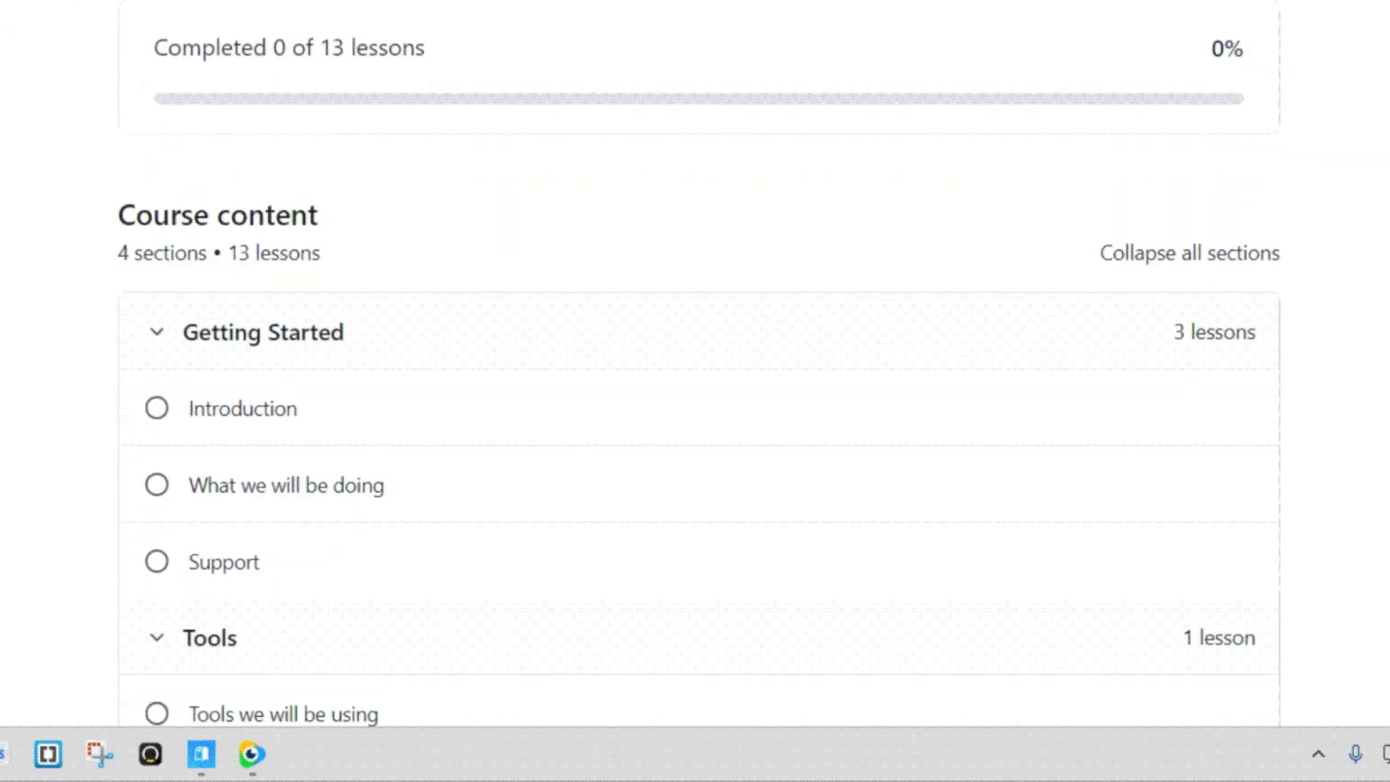
click(215, 375)
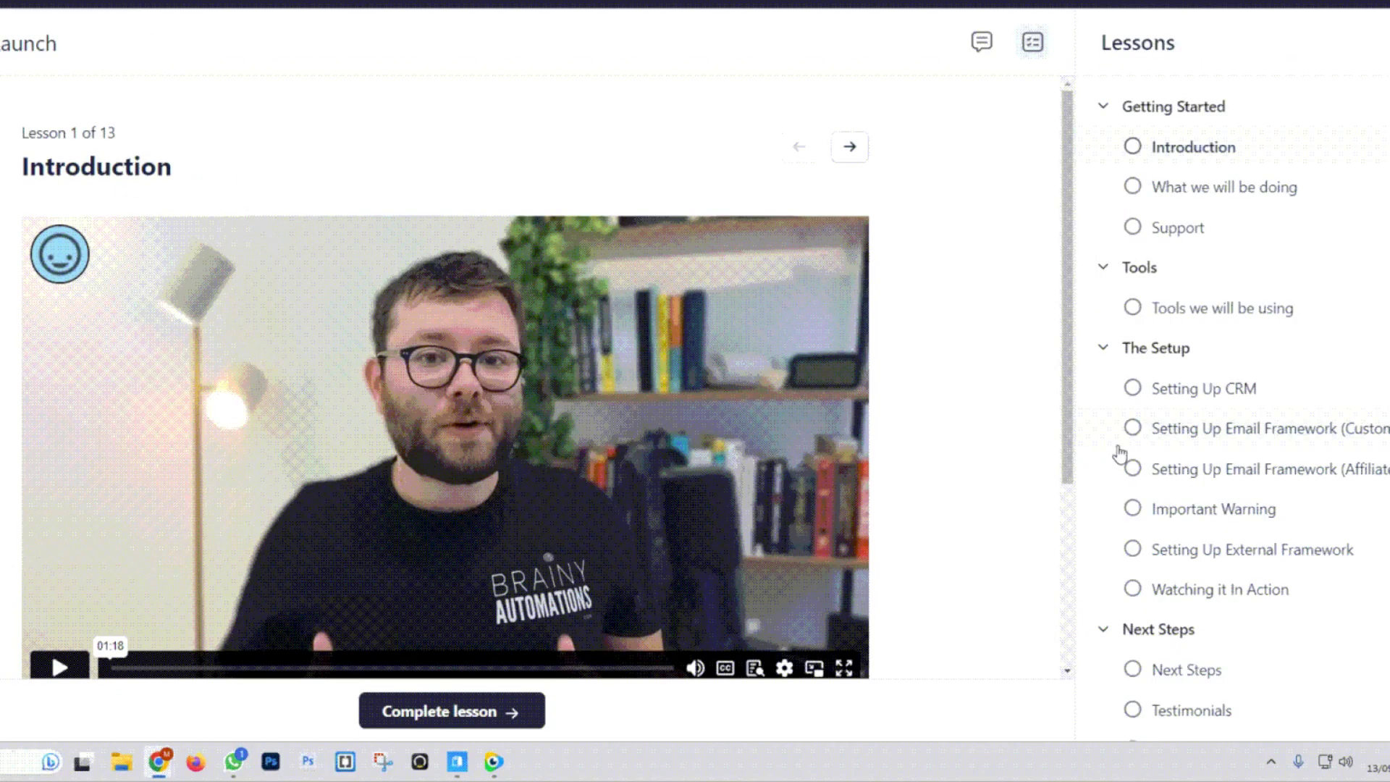
click(1158, 434)
click(1168, 455)
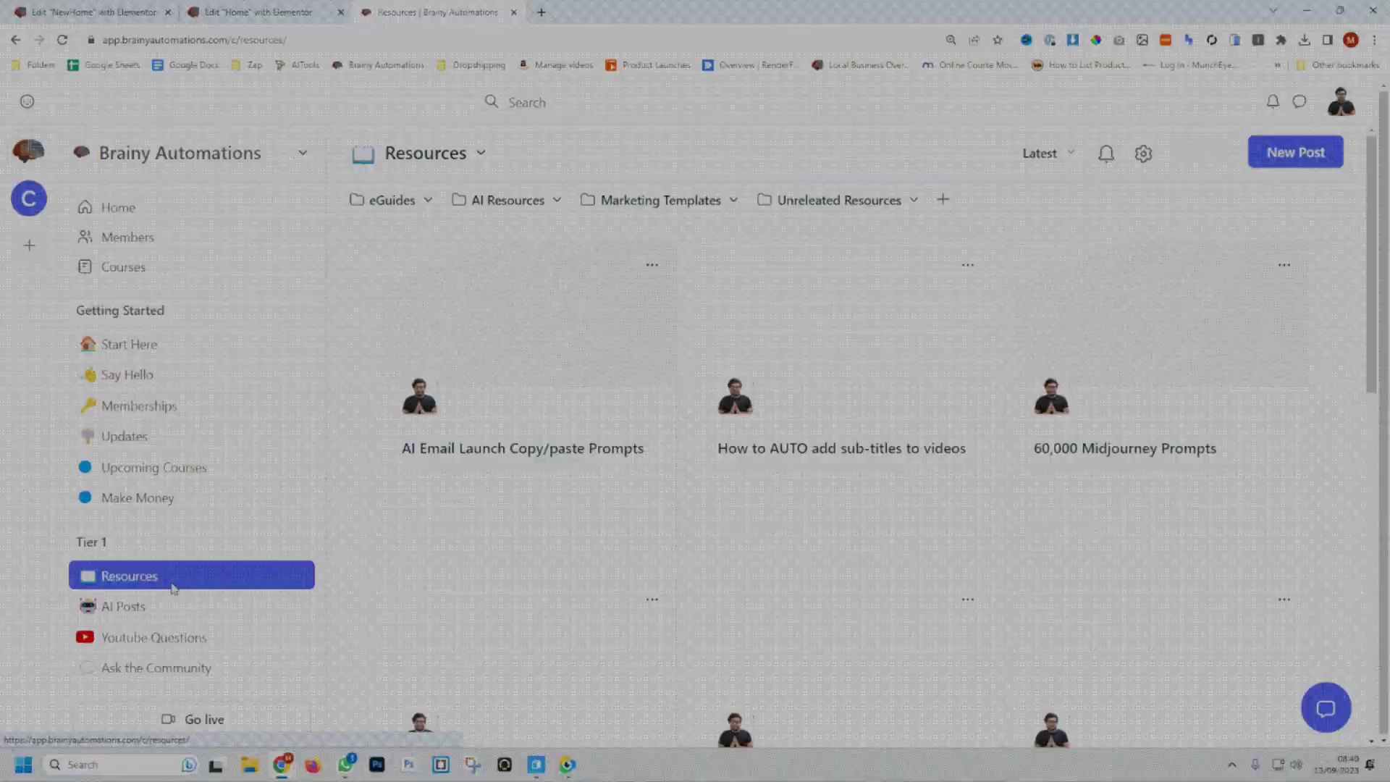
scroll(386, 505, down, 7)
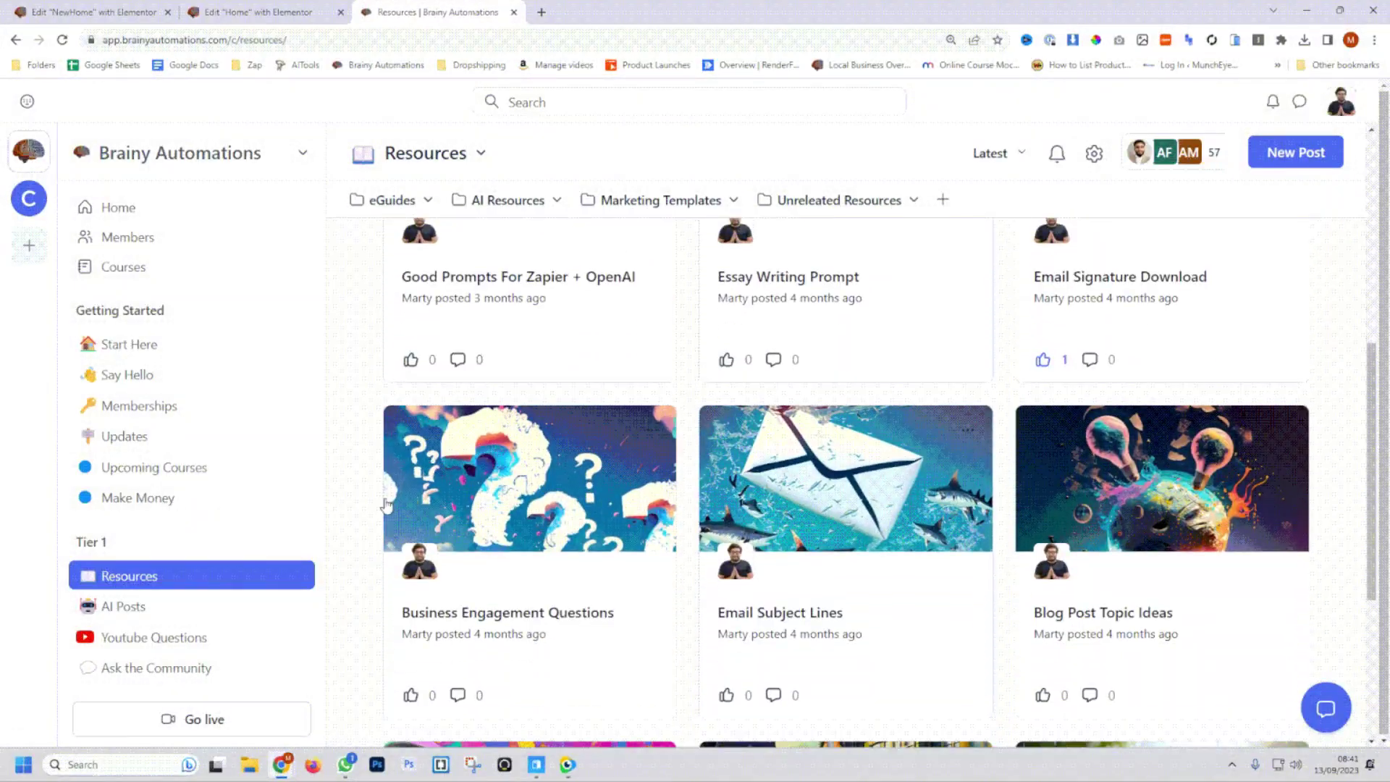
Browse the AI Posts and Ask the Community feeds, then open the Training/Live Videos space.
click(124, 606)
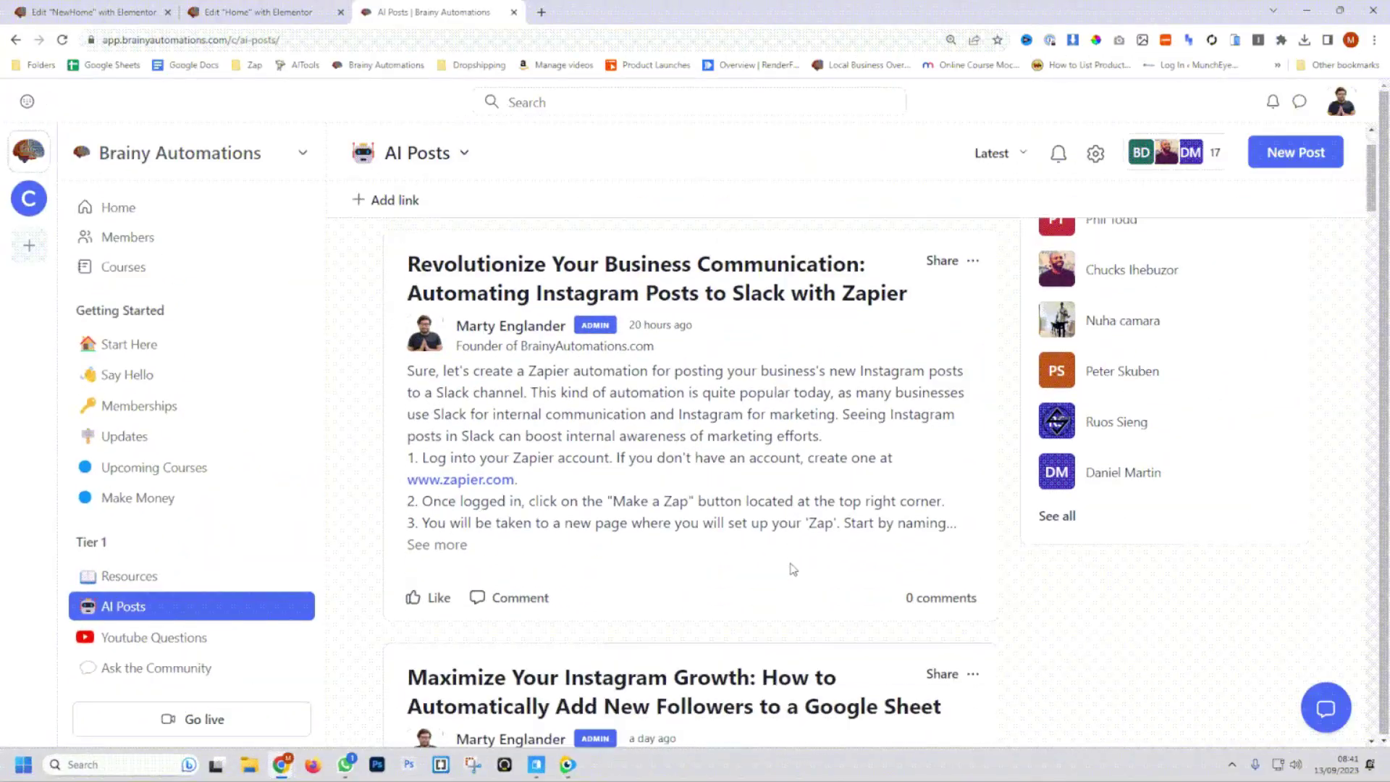
scroll(792, 569, down, 5)
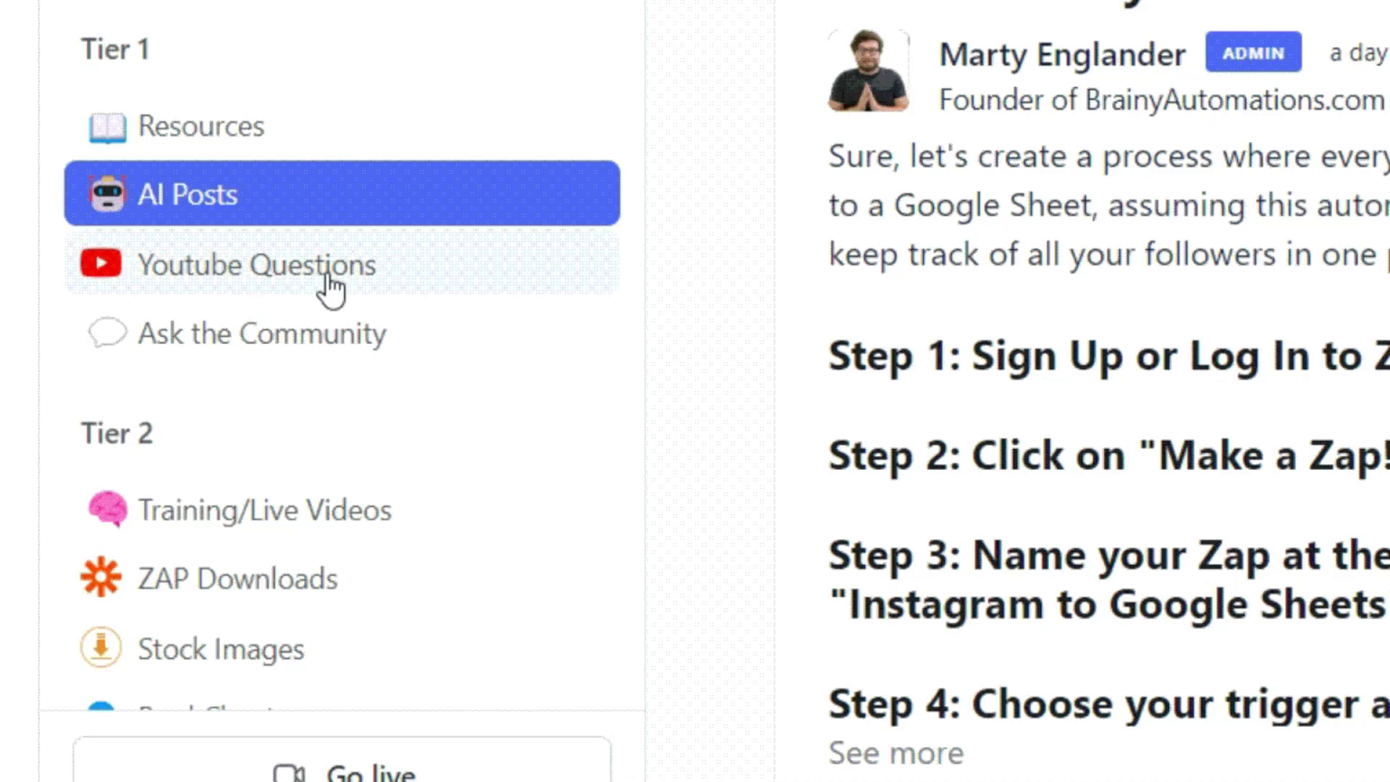
click(323, 315)
click(298, 521)
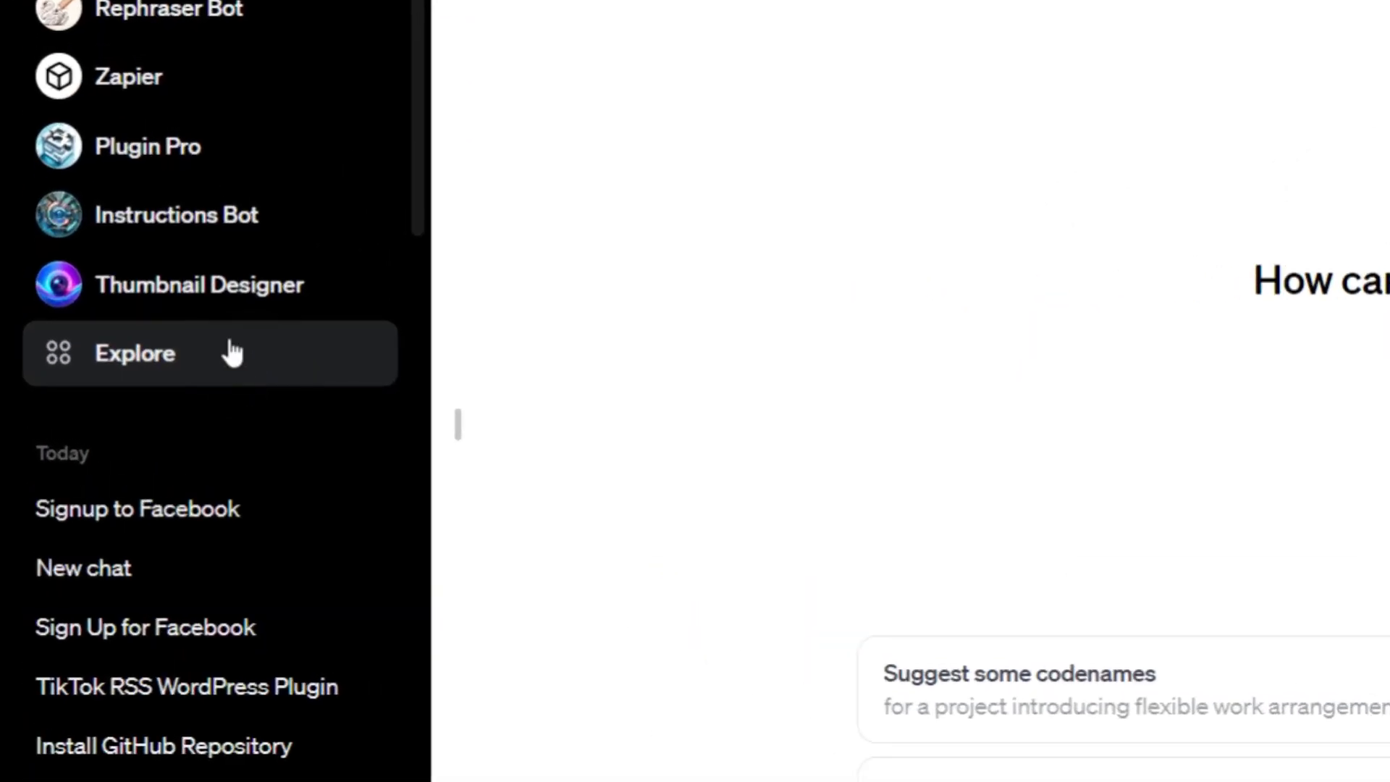
Go to Explore GPTs and scroll past My GPTs to the Made by OpenAI list.
click(232, 353)
scroll(558, 363, down, 5)
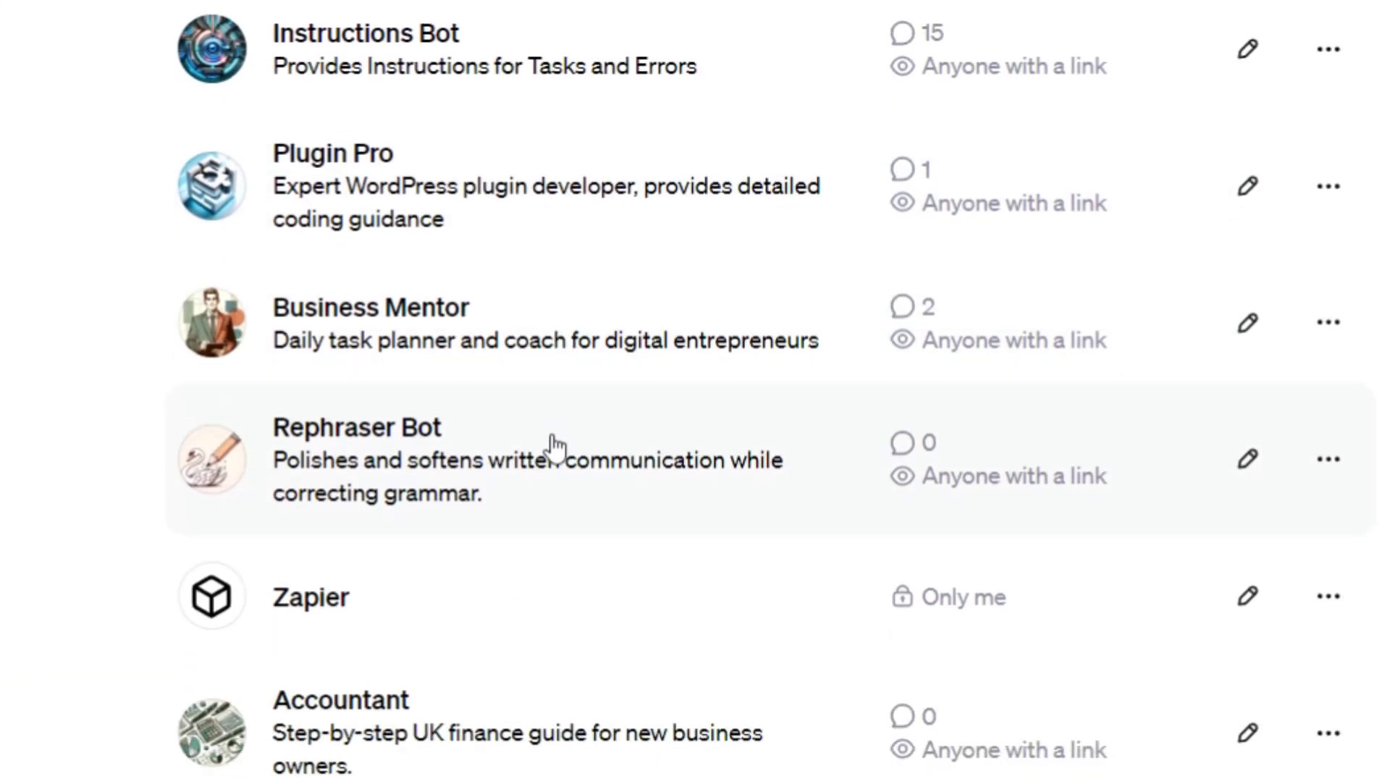
scroll(556, 445, down, 5)
scroll(556, 444, down, 2)
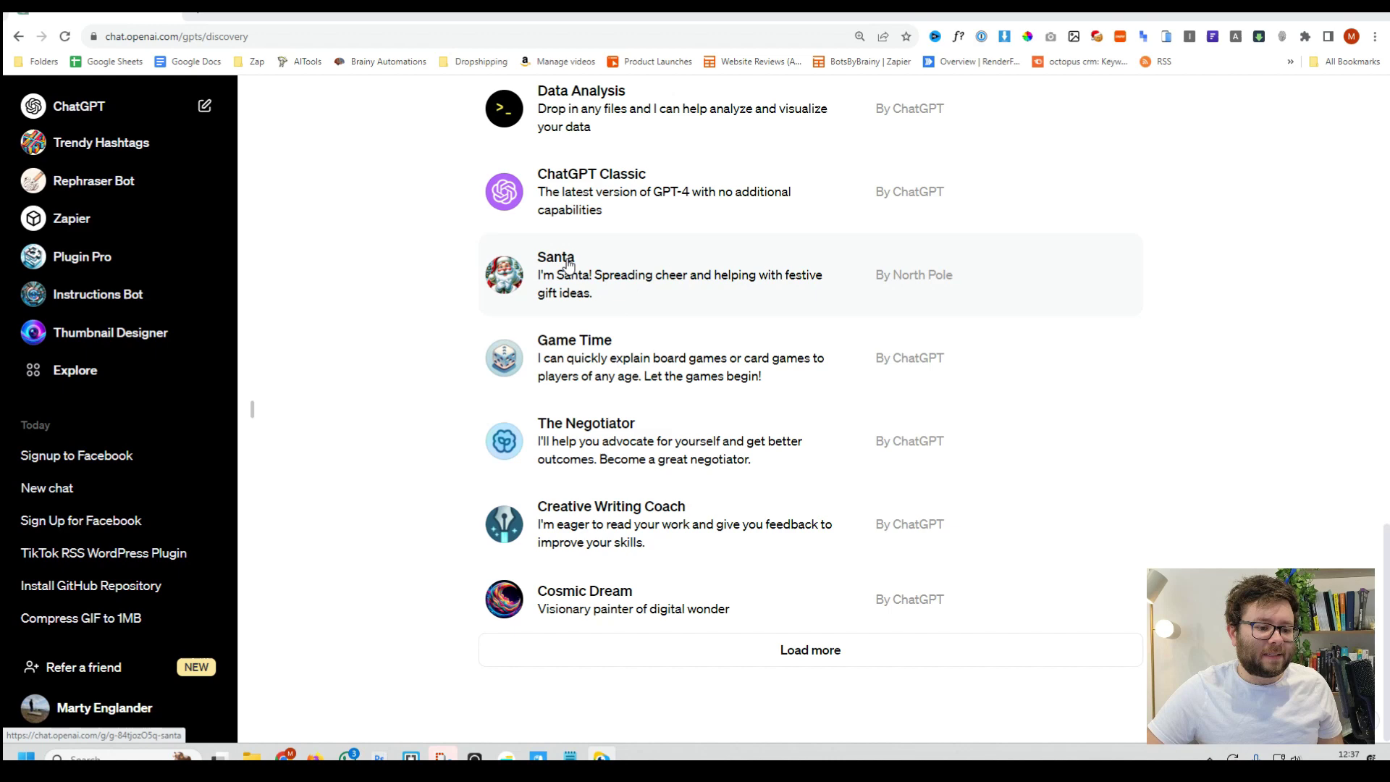
Open the Santa GPT, highlight its description, and ask for today's advent surprise.
click(676, 309)
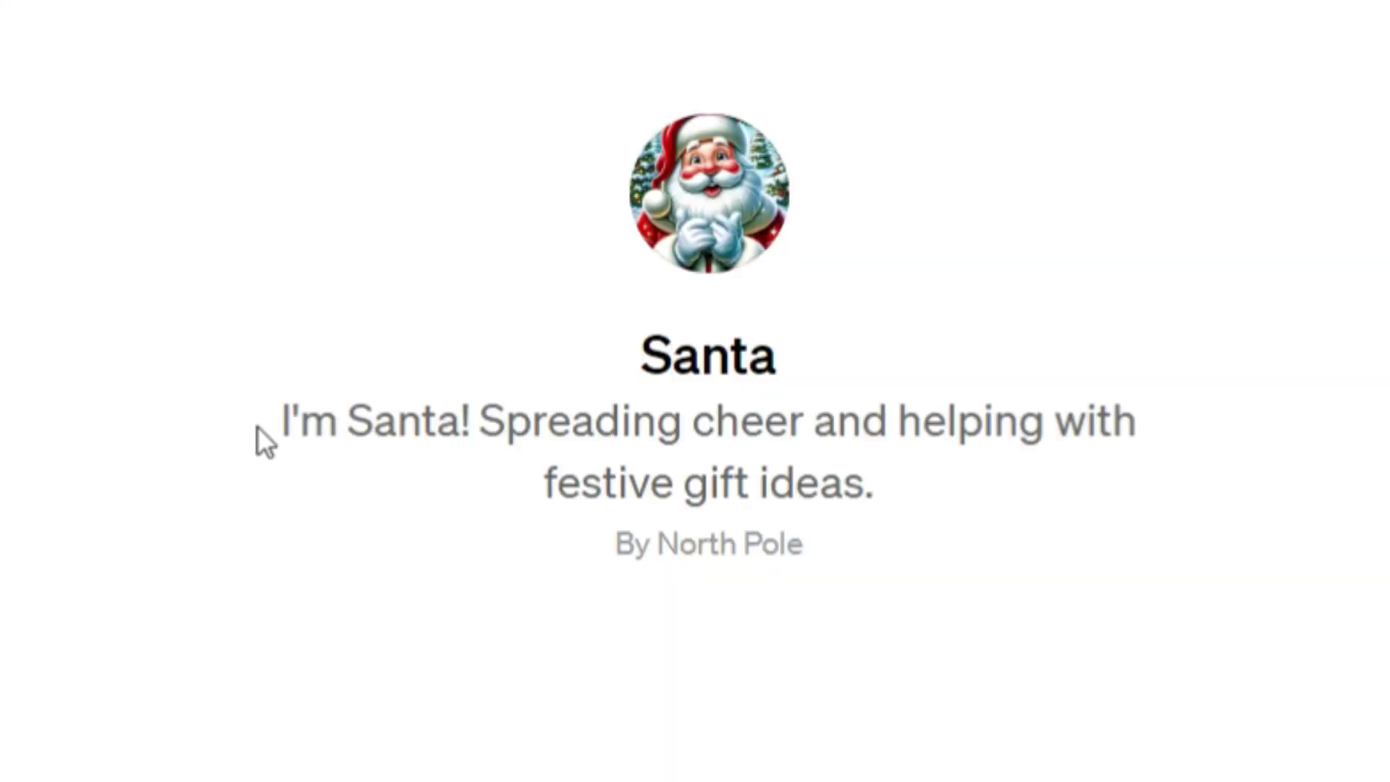
drag(630, 351, 827, 351)
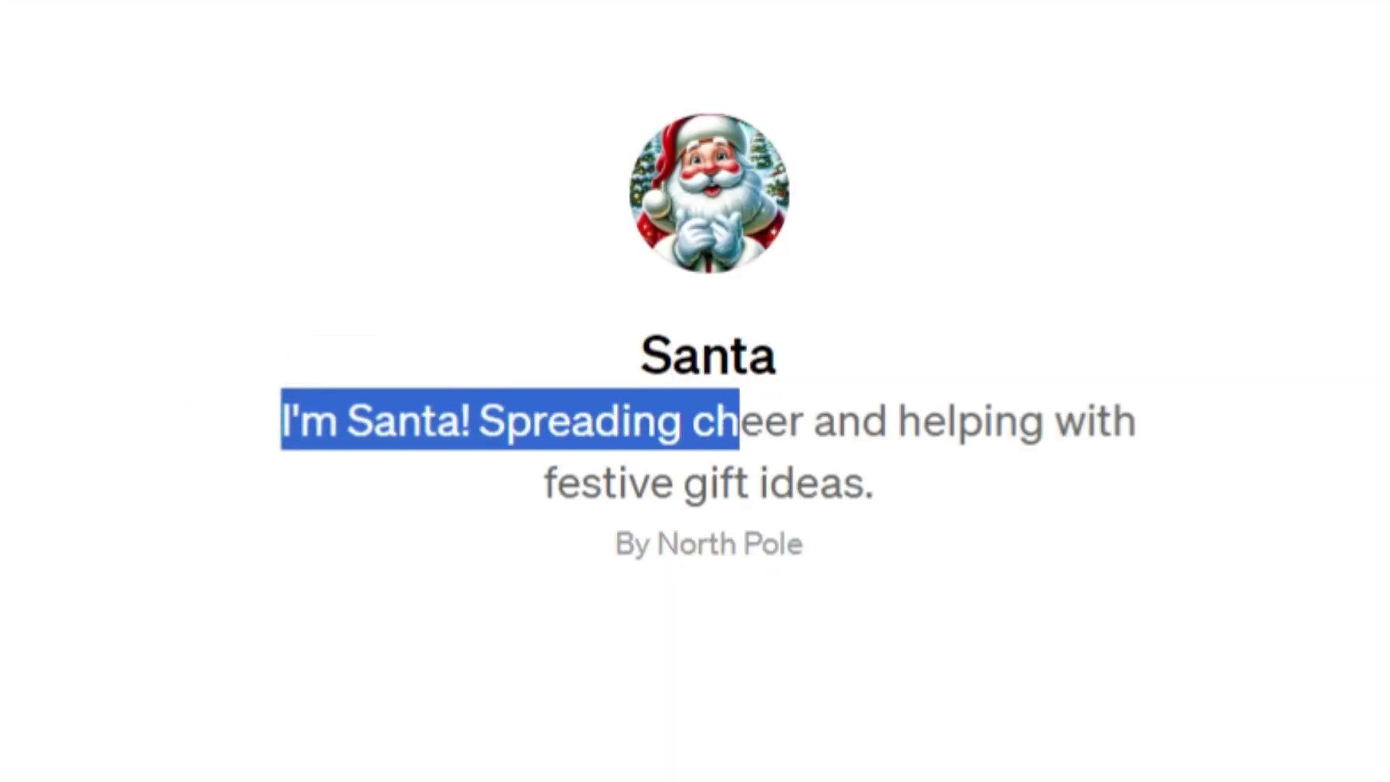
drag(738, 420, 1112, 420)
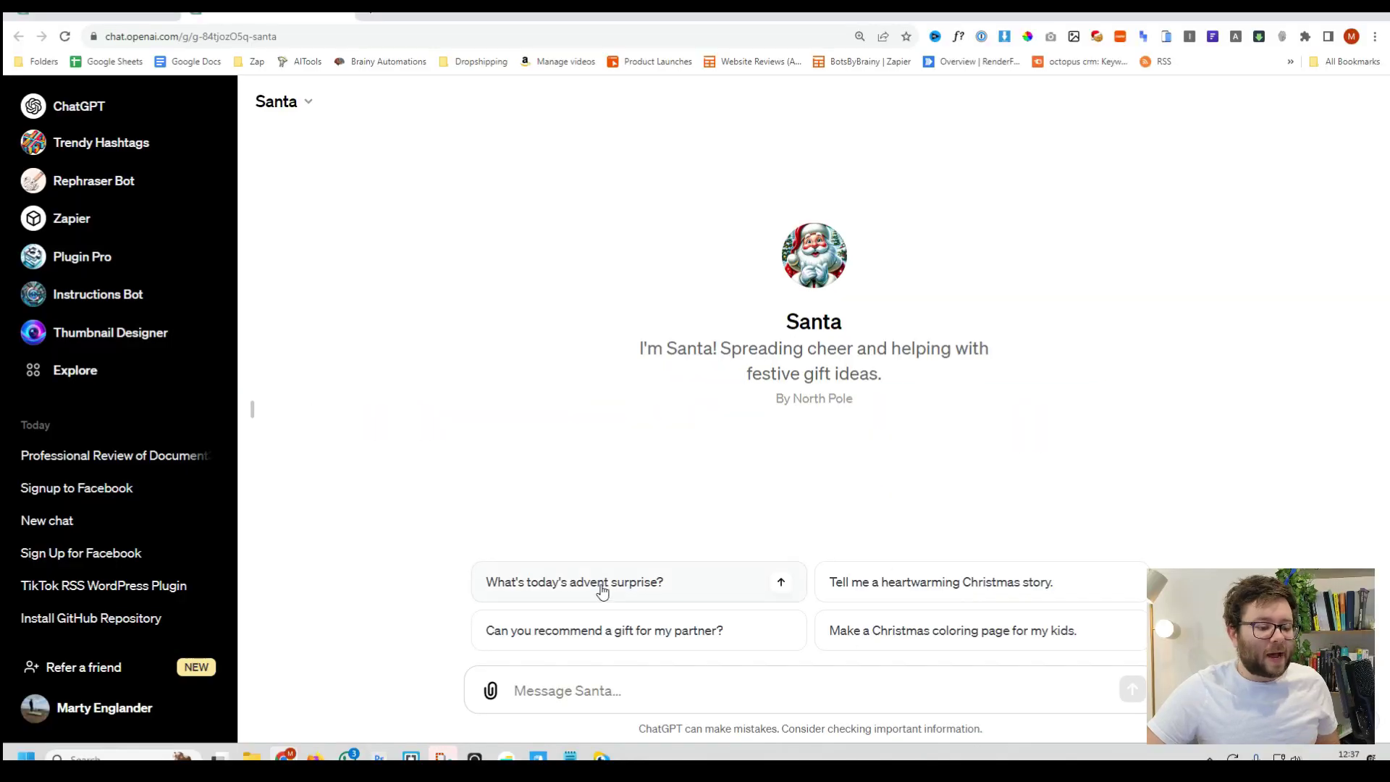
click(680, 598)
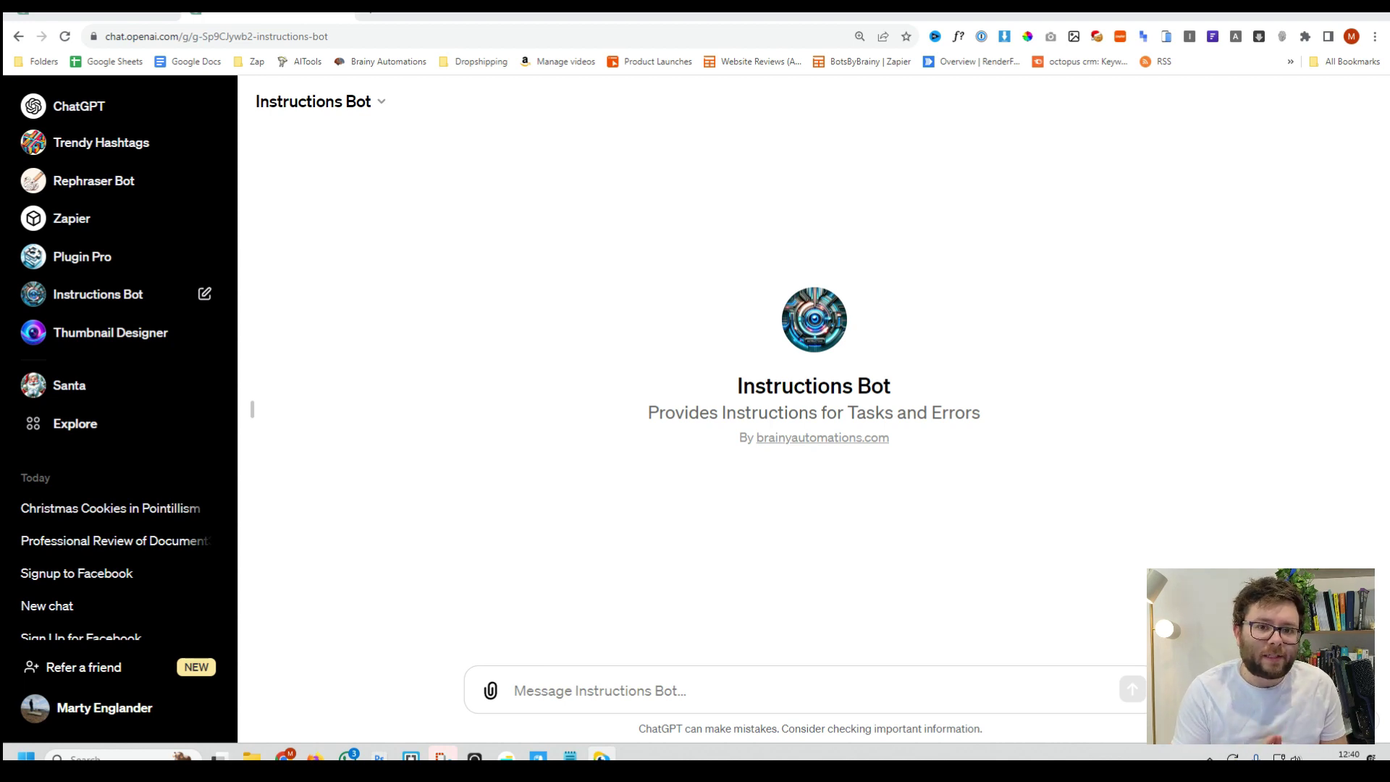
Ask plain ChatGPT 'signup to facebook' and highlight its sign-up form explanation.
click(91, 109)
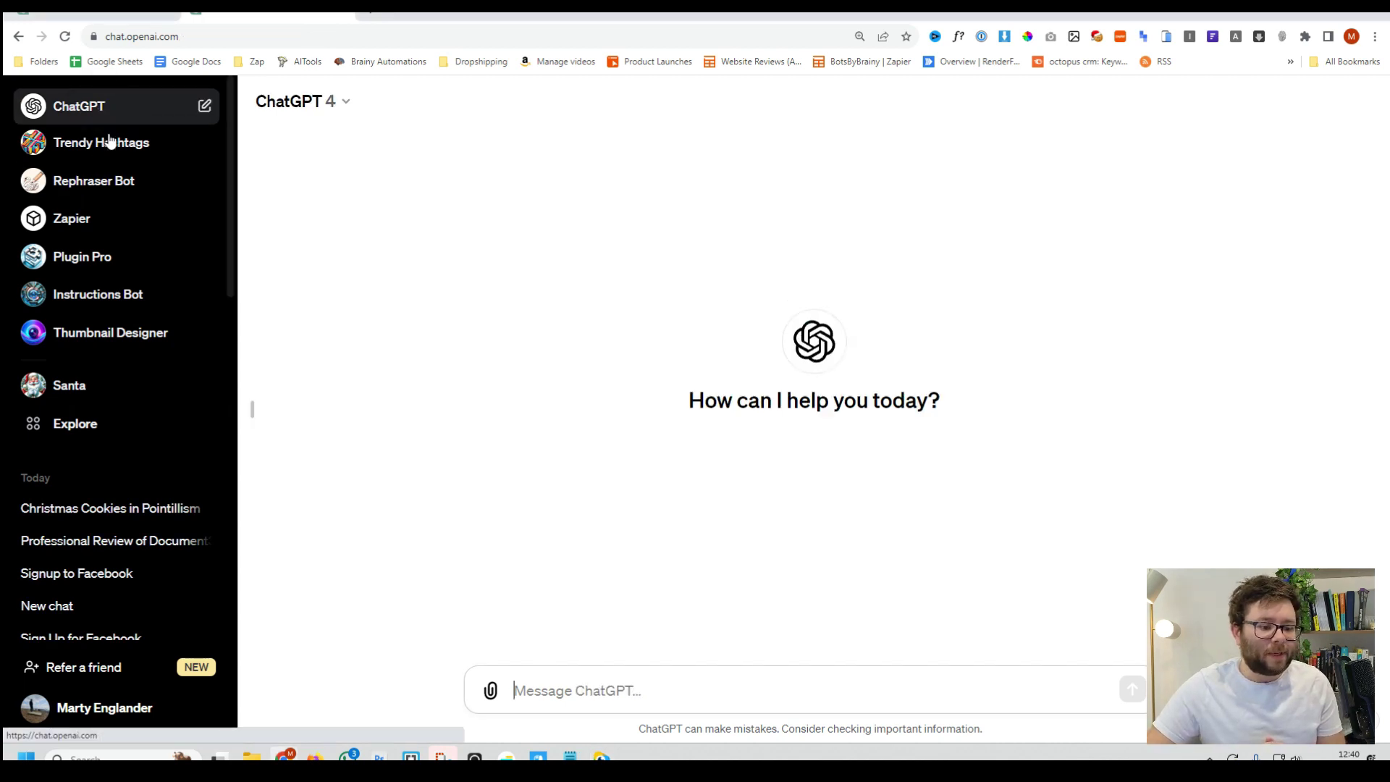
click(620, 690)
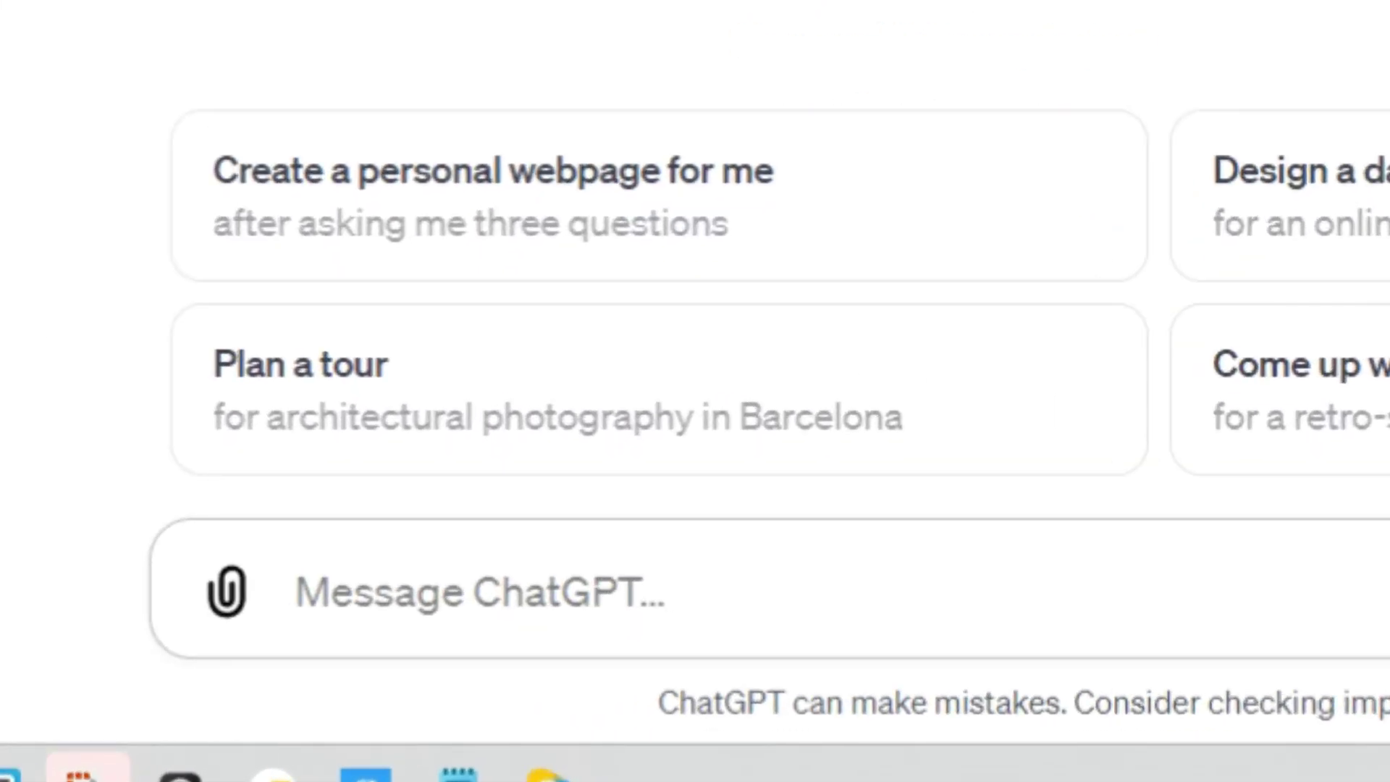
text(signup to f)
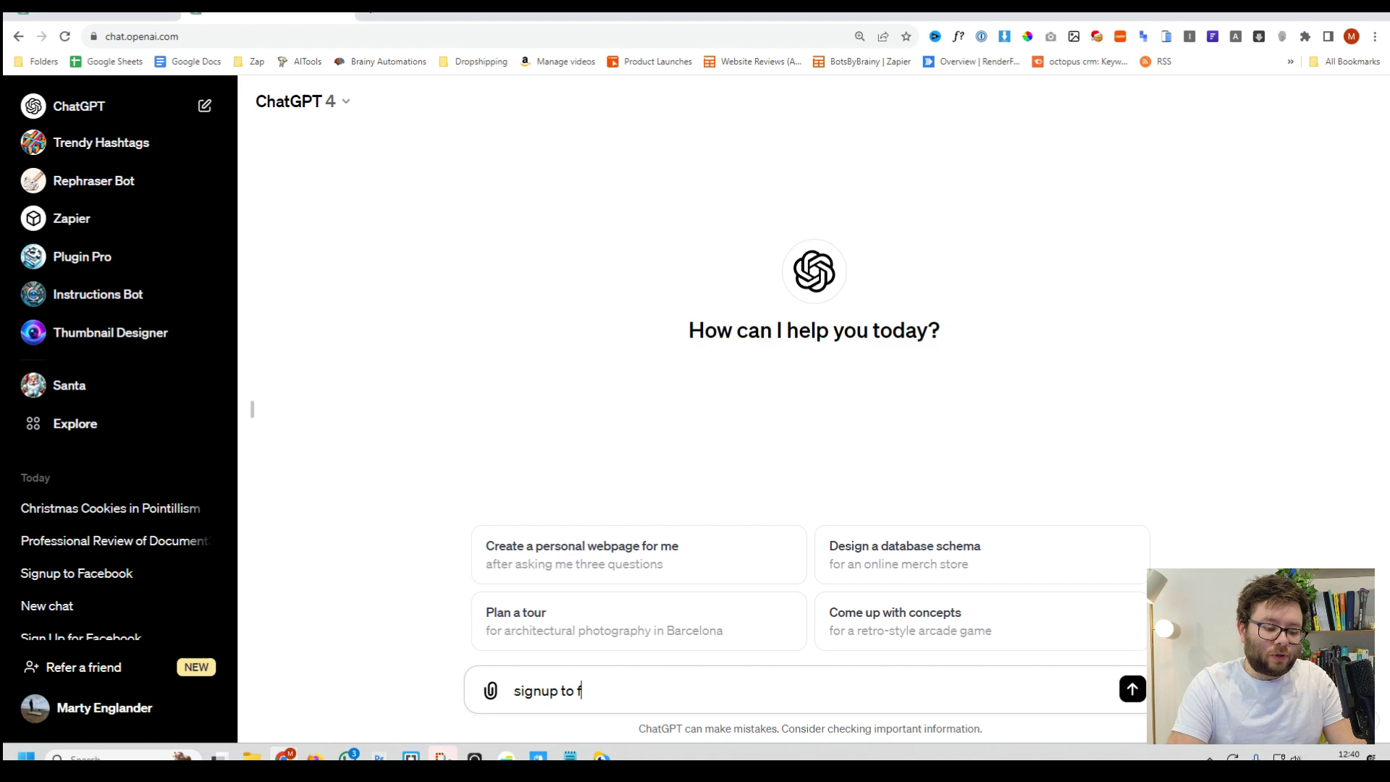
text(acebook)
key(Return)
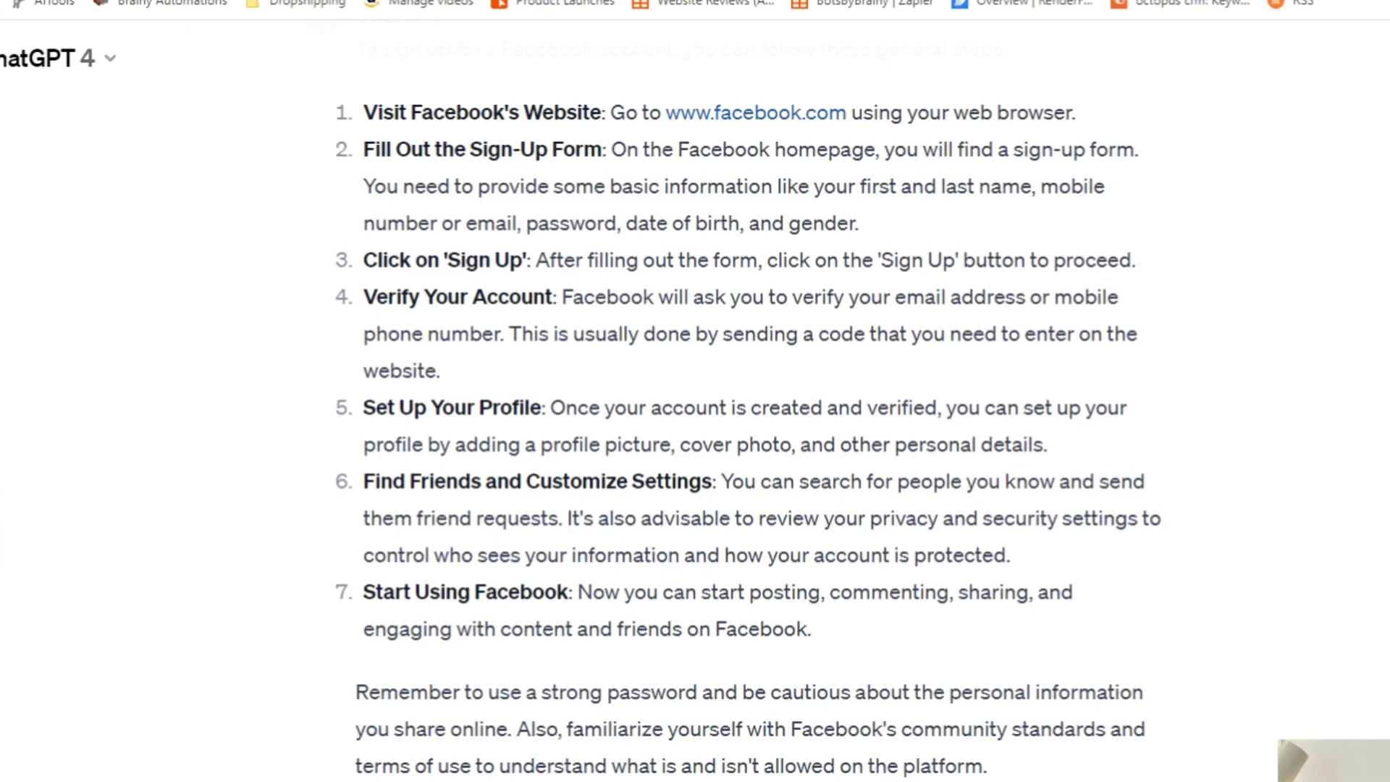
scroll(695, 391, up, 2)
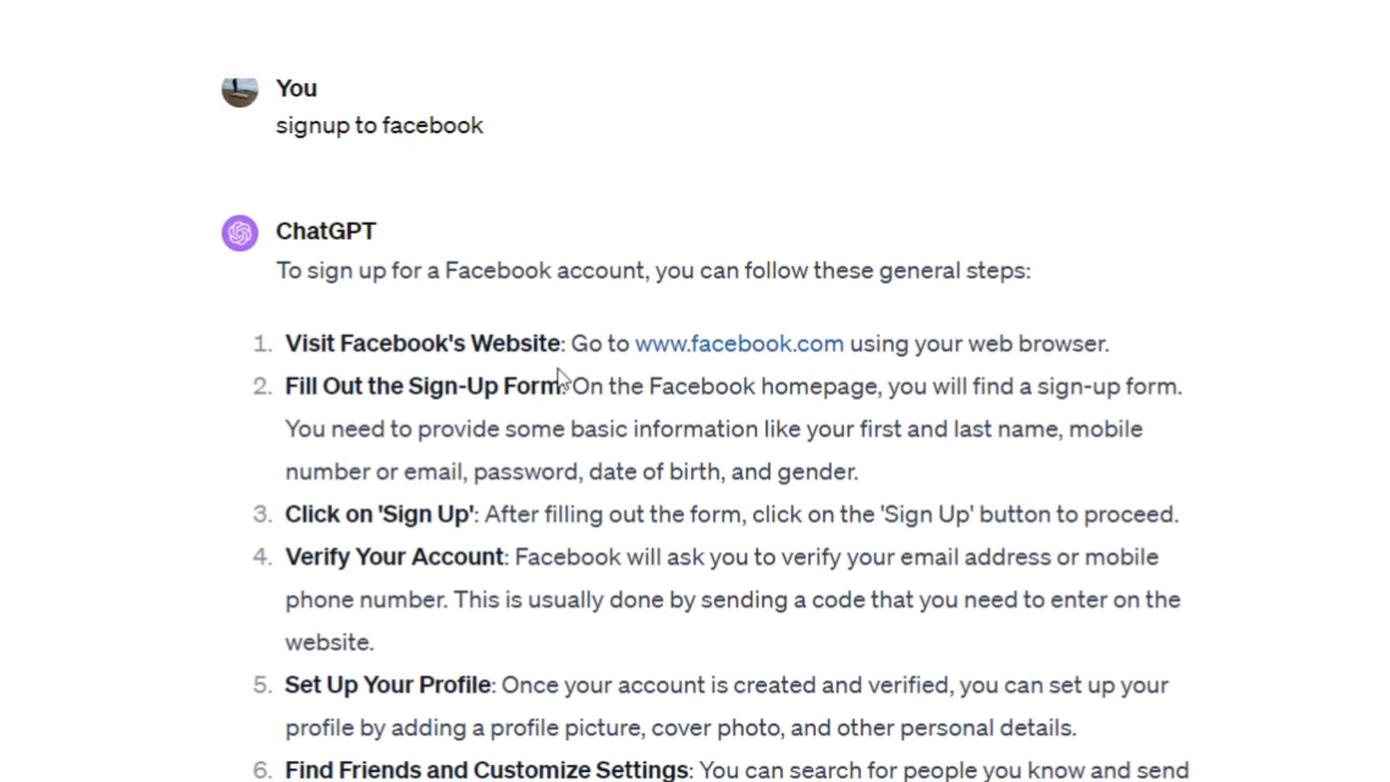
drag(573, 386, 923, 476)
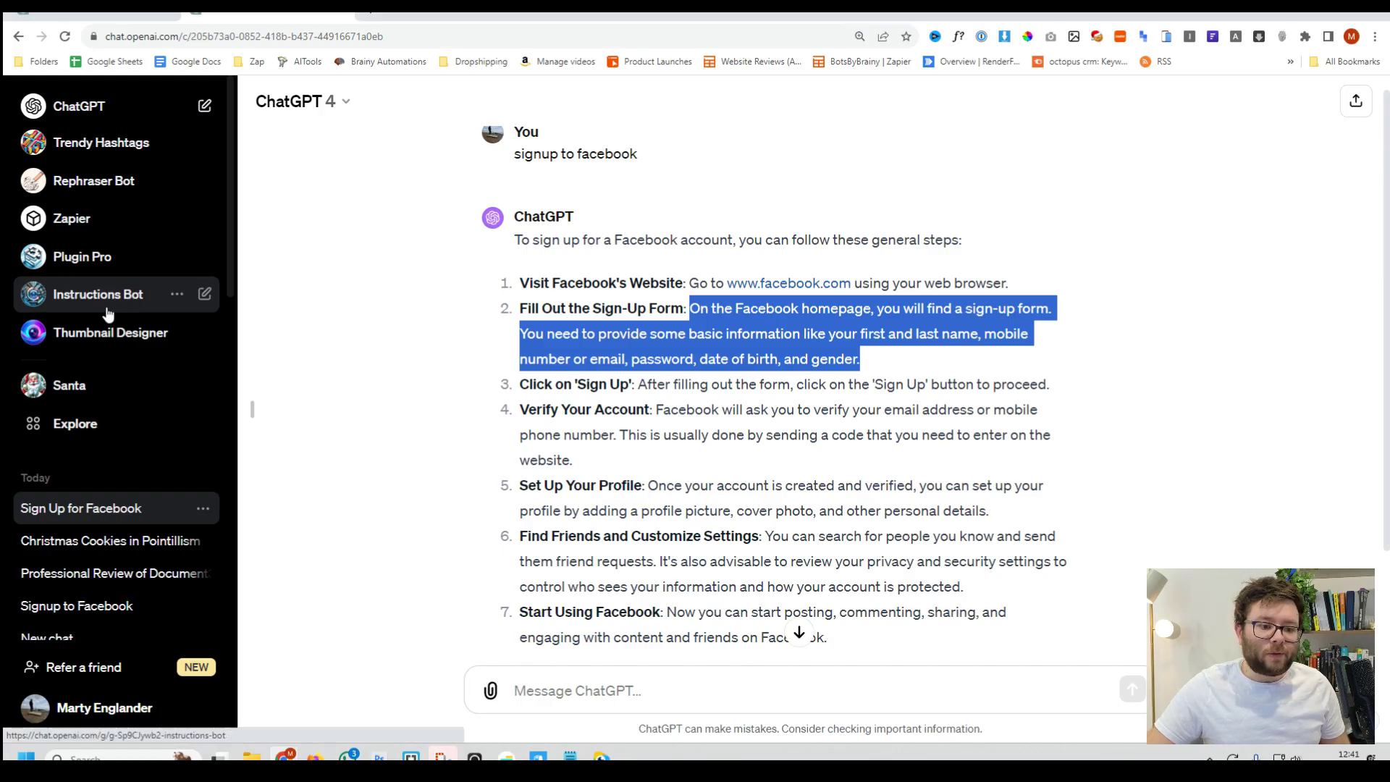
Send 'signup to facebook' to Instructions Bot, review its steps, then start a new chat.
click(102, 296)
text(signup to facebook)
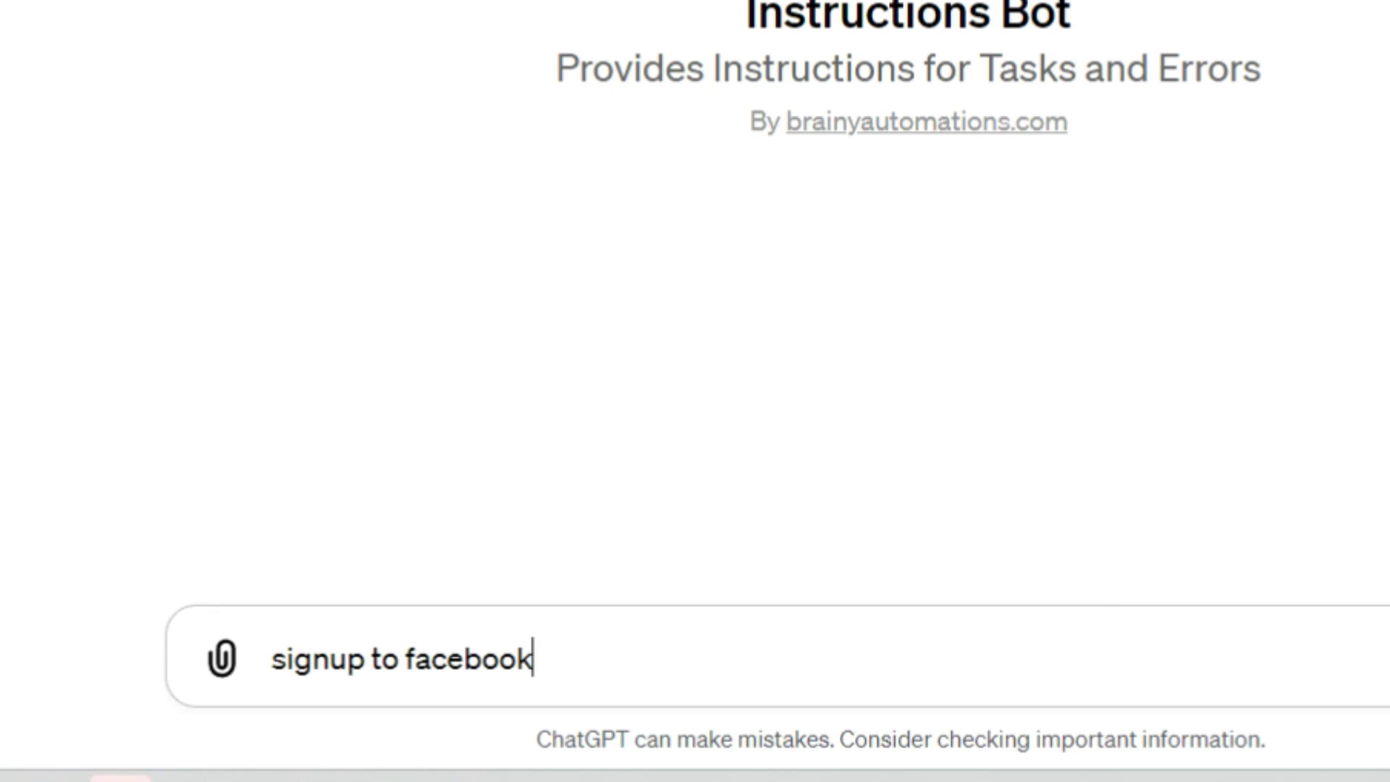
key(Return)
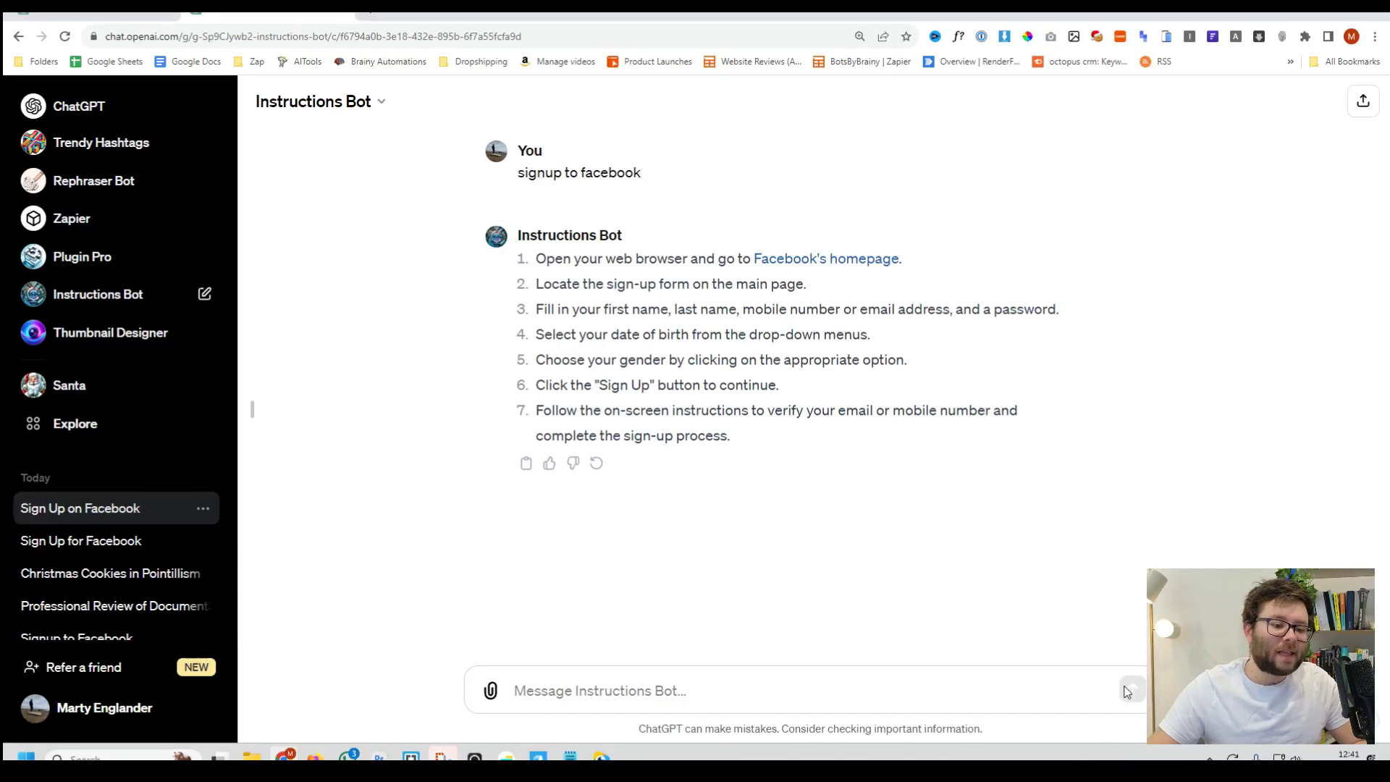
drag(545, 284, 804, 284)
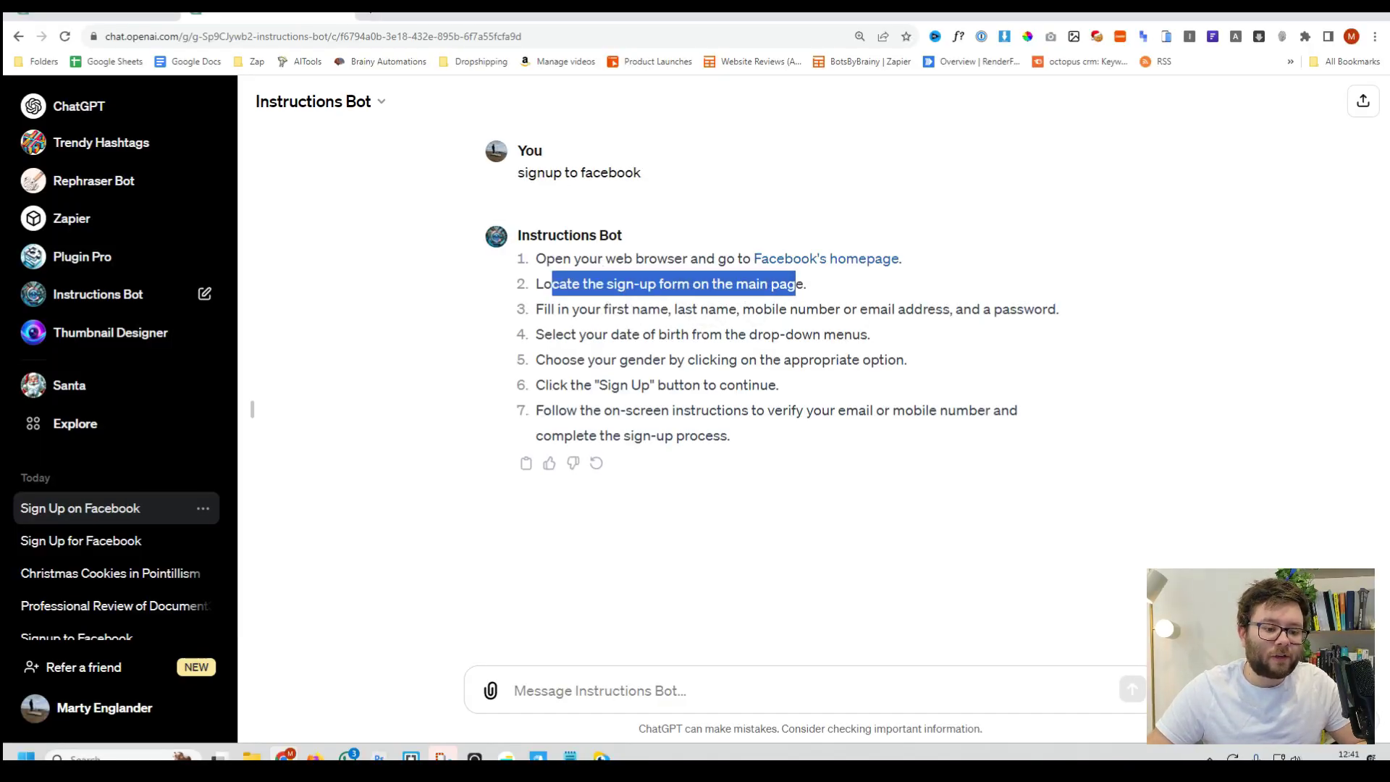
drag(693, 334, 879, 346)
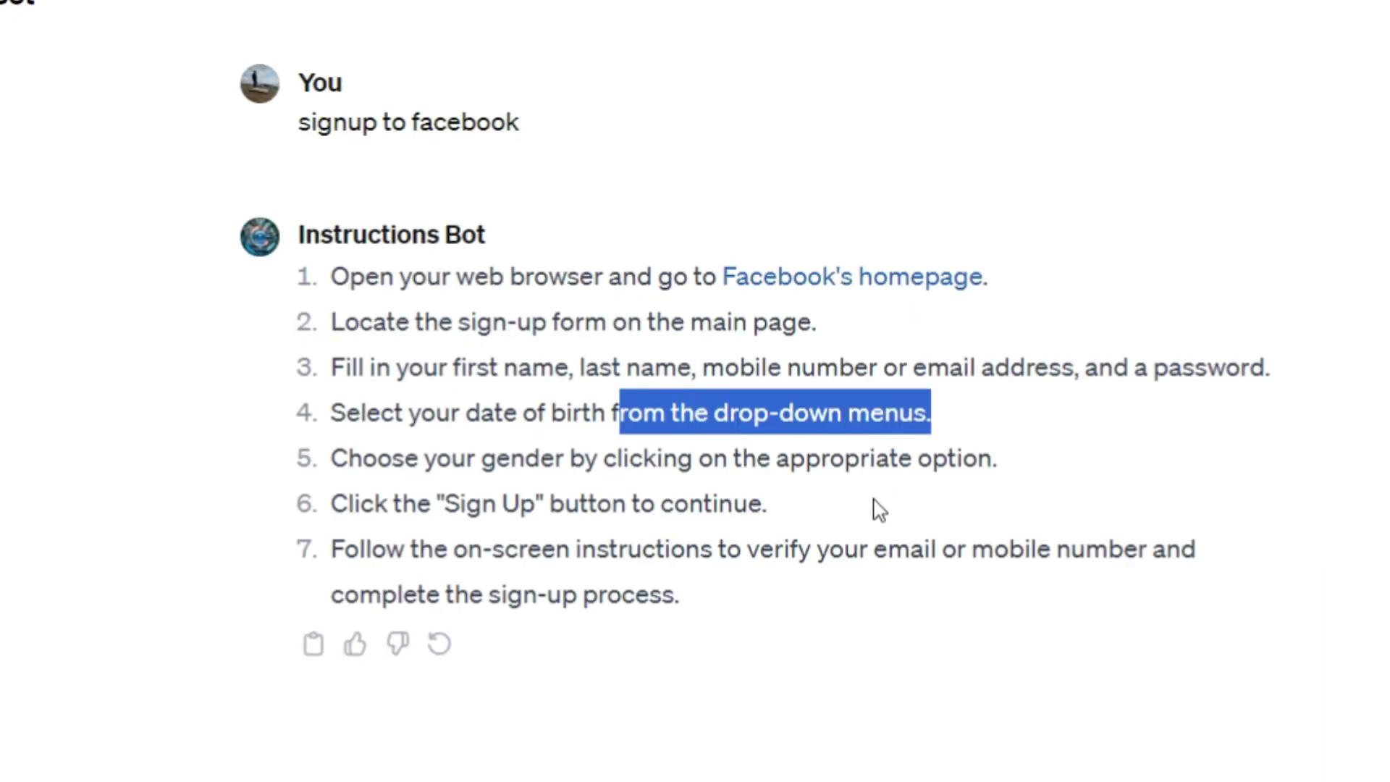
click(96, 123)
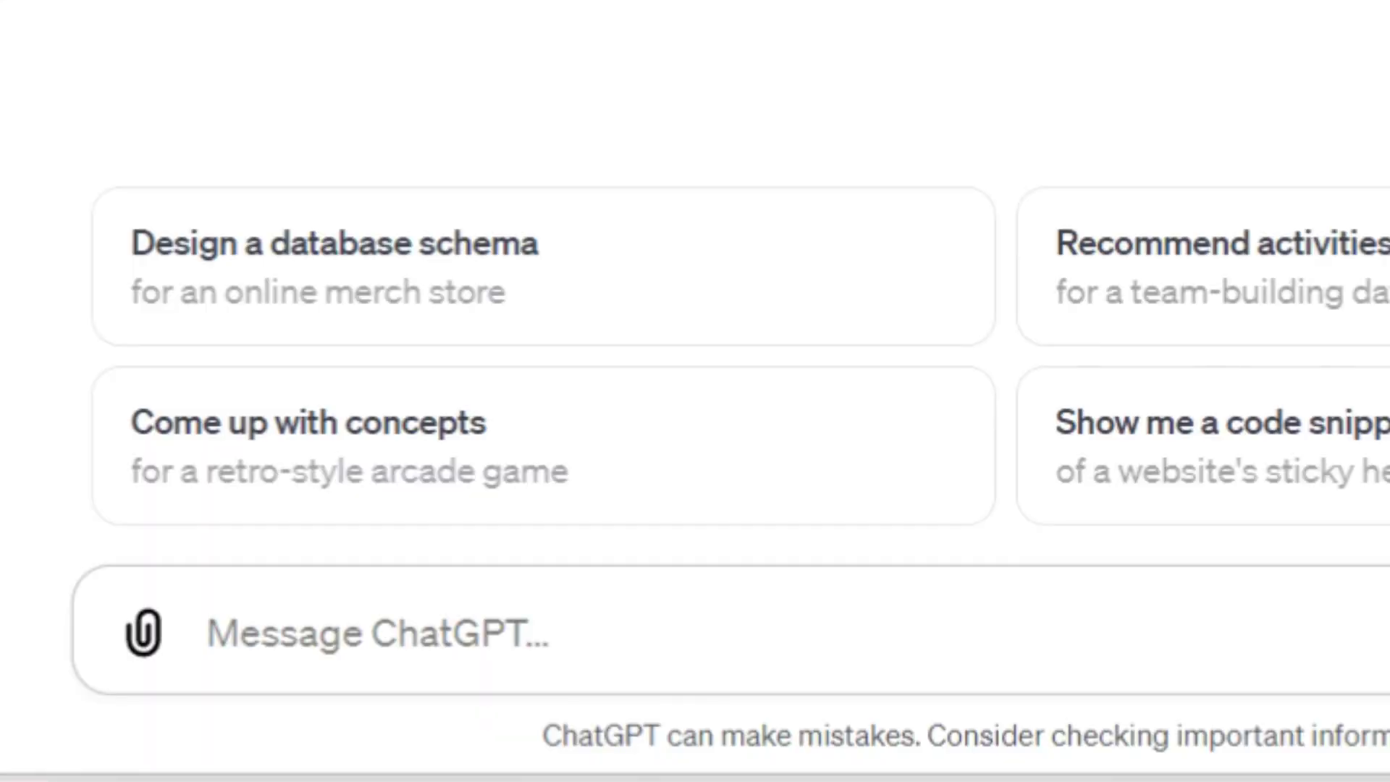
Send 'website building' to ChatGPT, then copy and send the same prompt to Instructions Bot.
text(website building)
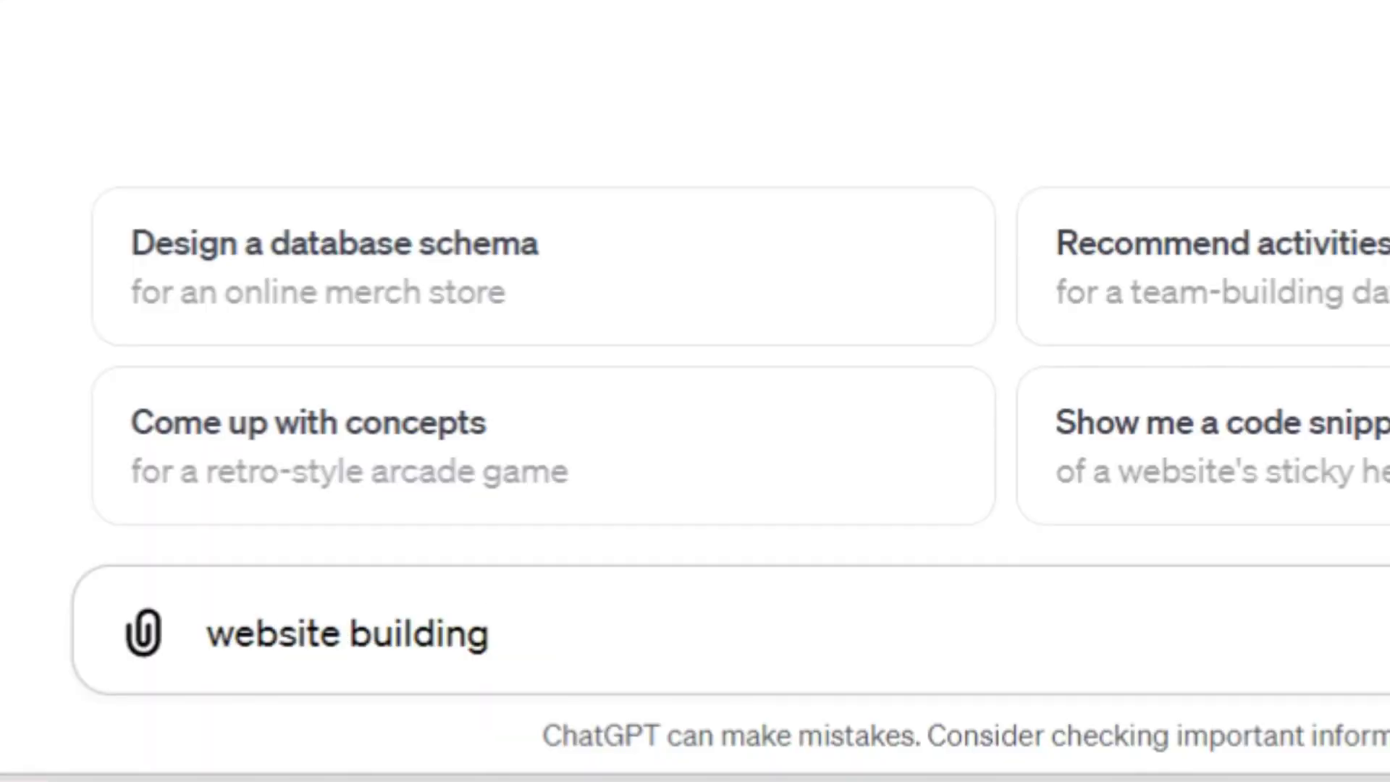
key(Return)
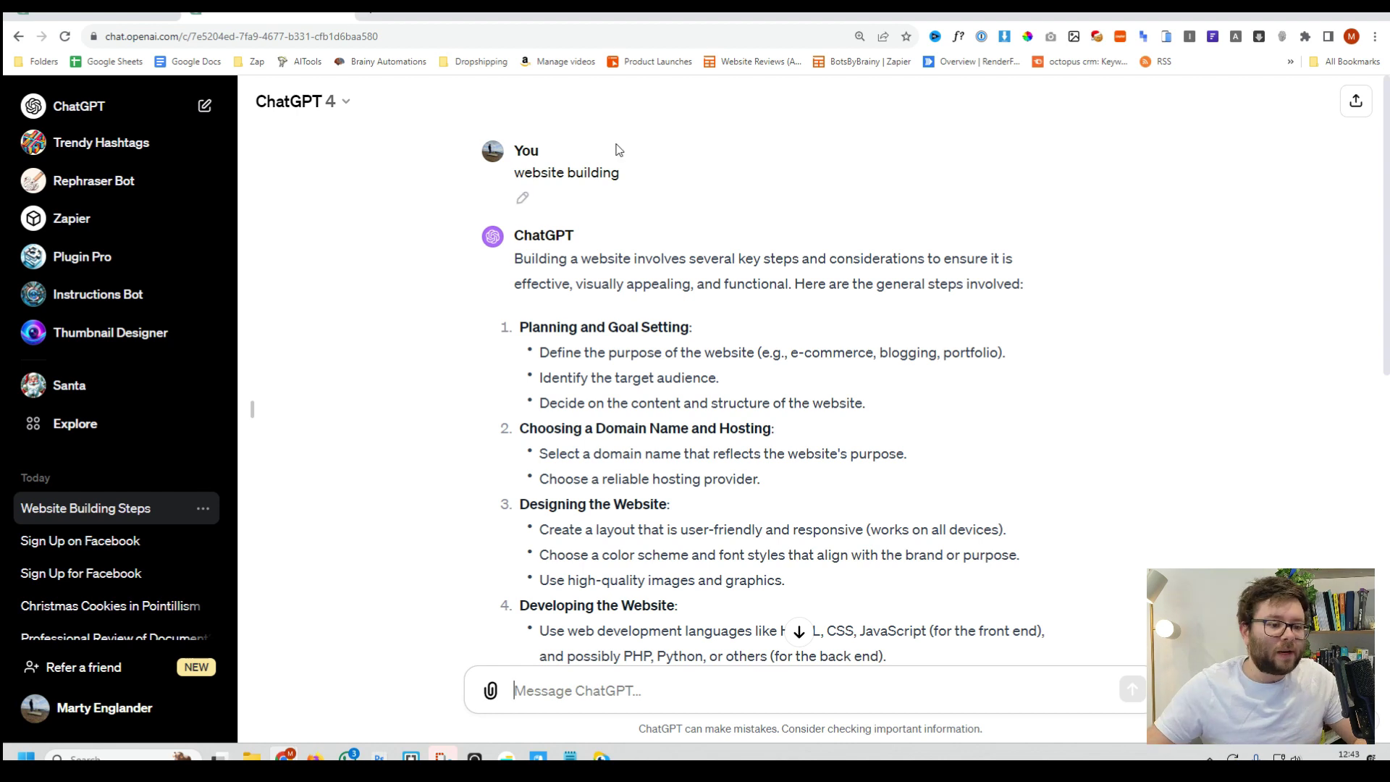
triple_click(548, 174)
key(ctrl+c)
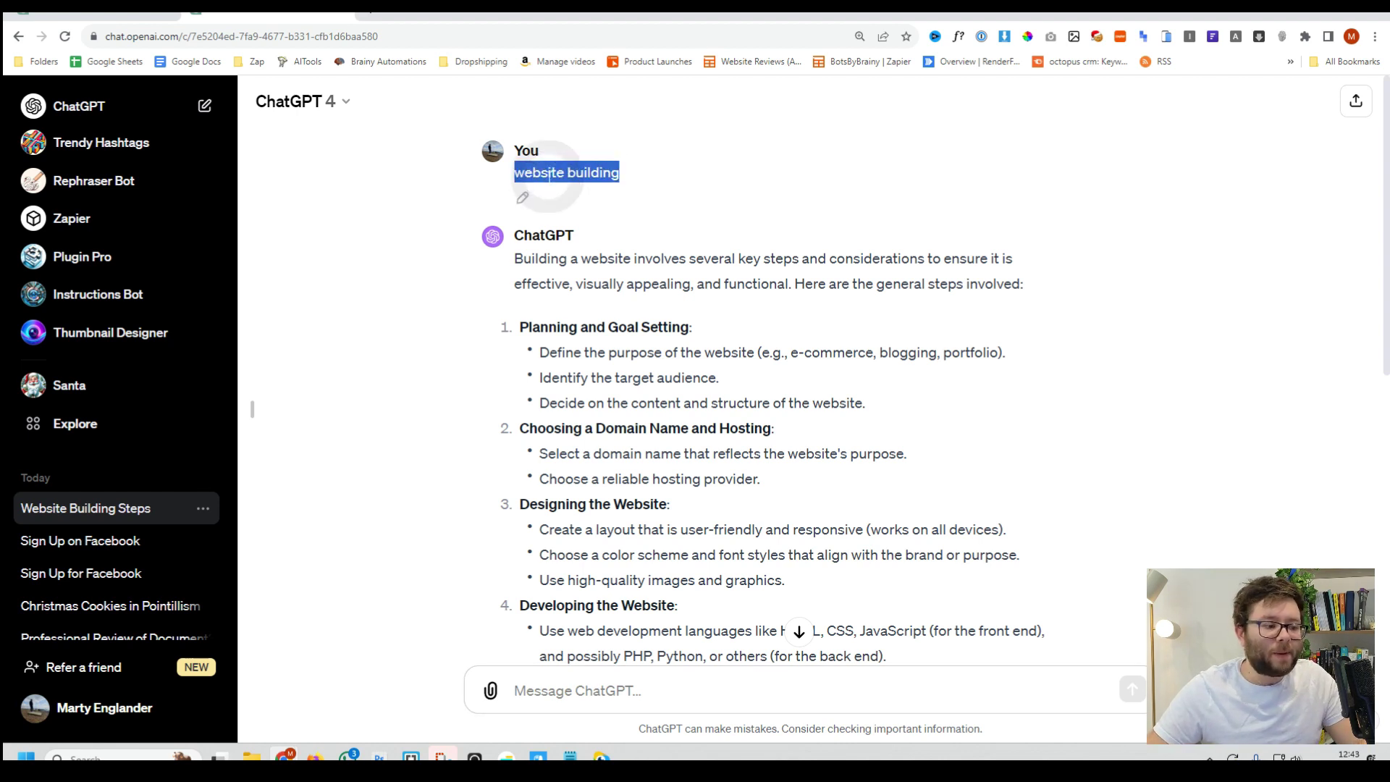
click(112, 297)
key(ctrl+v)
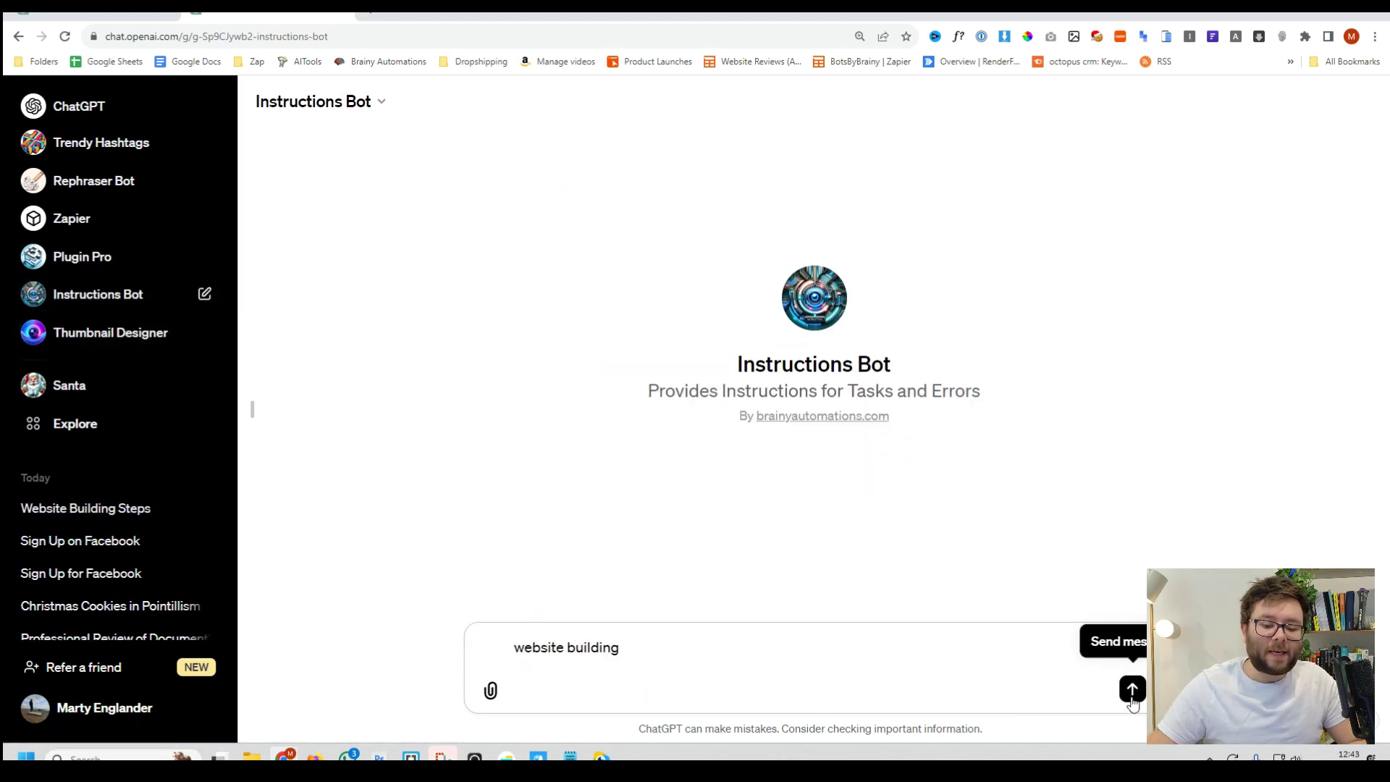
click(1131, 699)
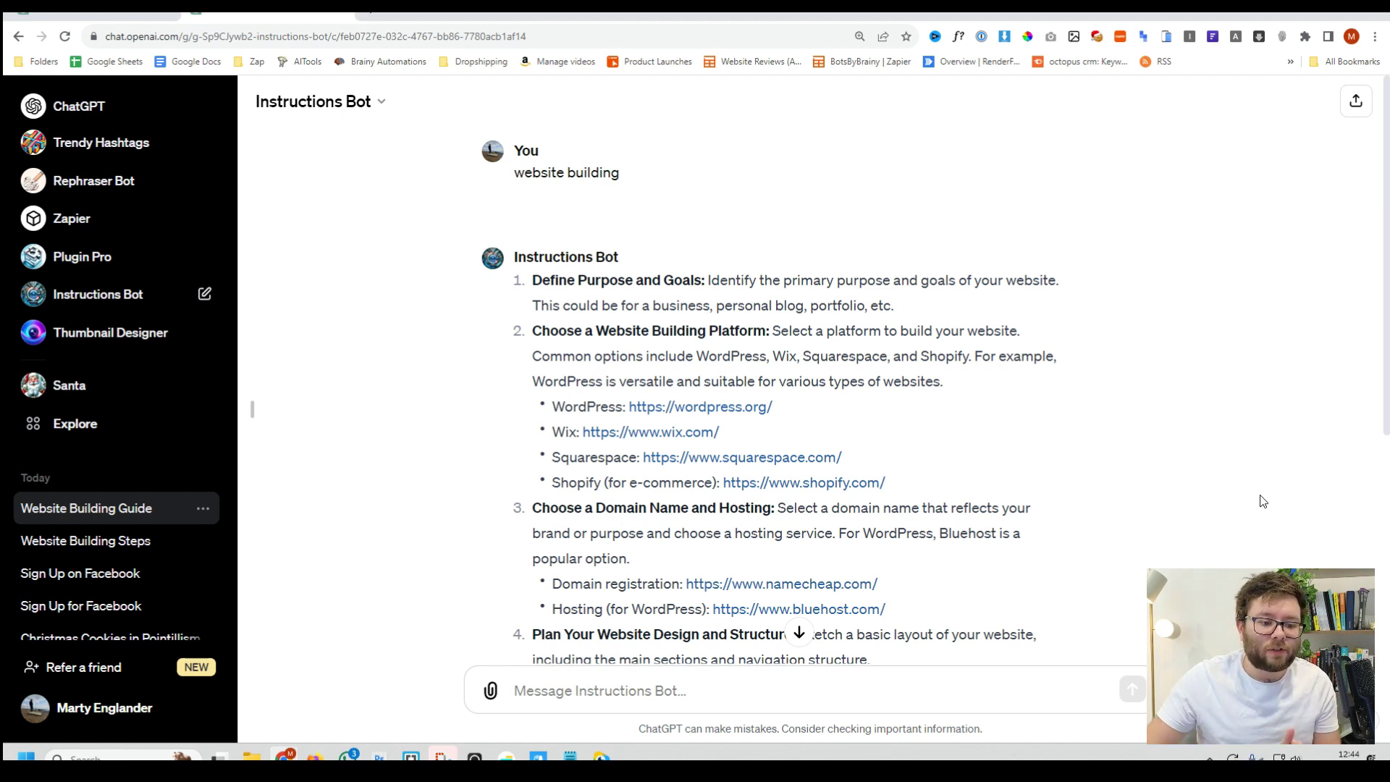
drag(594, 340, 653, 345)
click(653, 346)
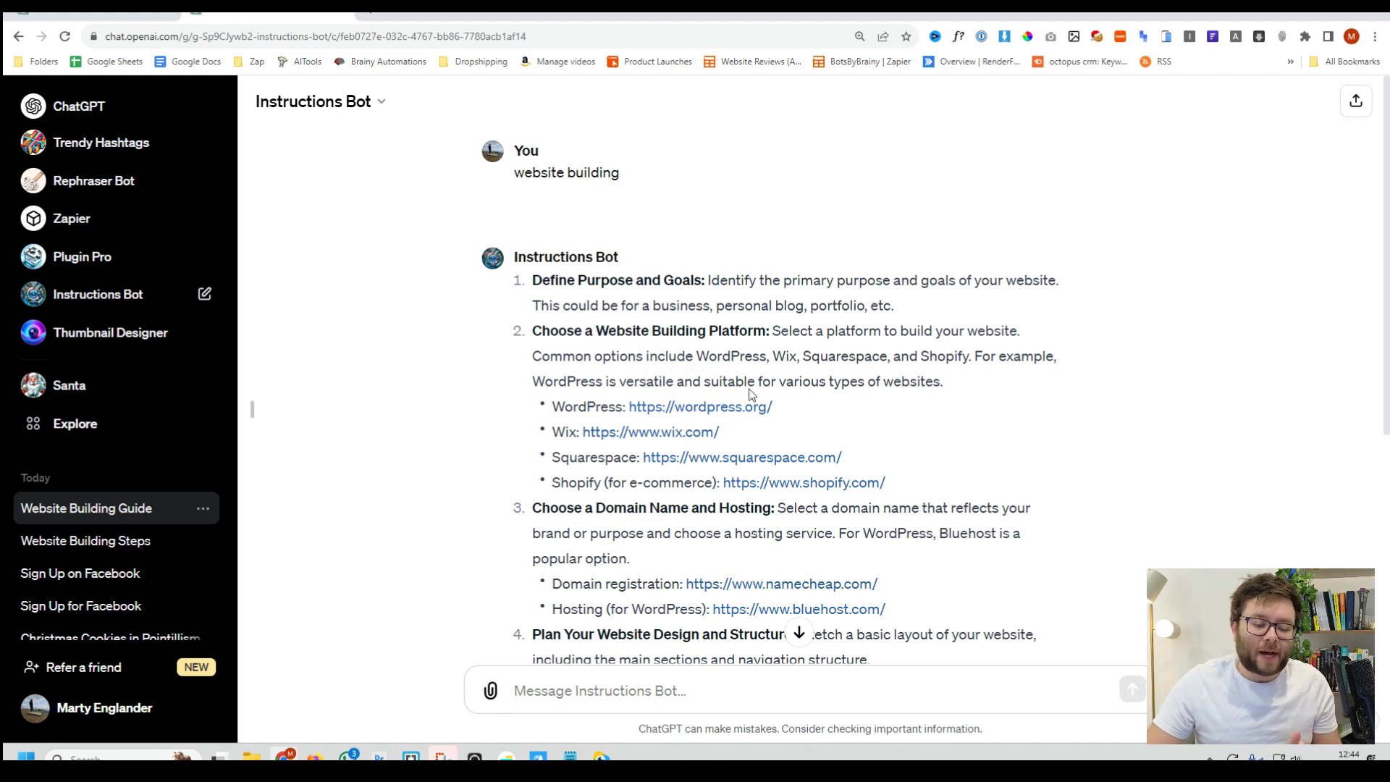
scroll(753, 395, down, 1)
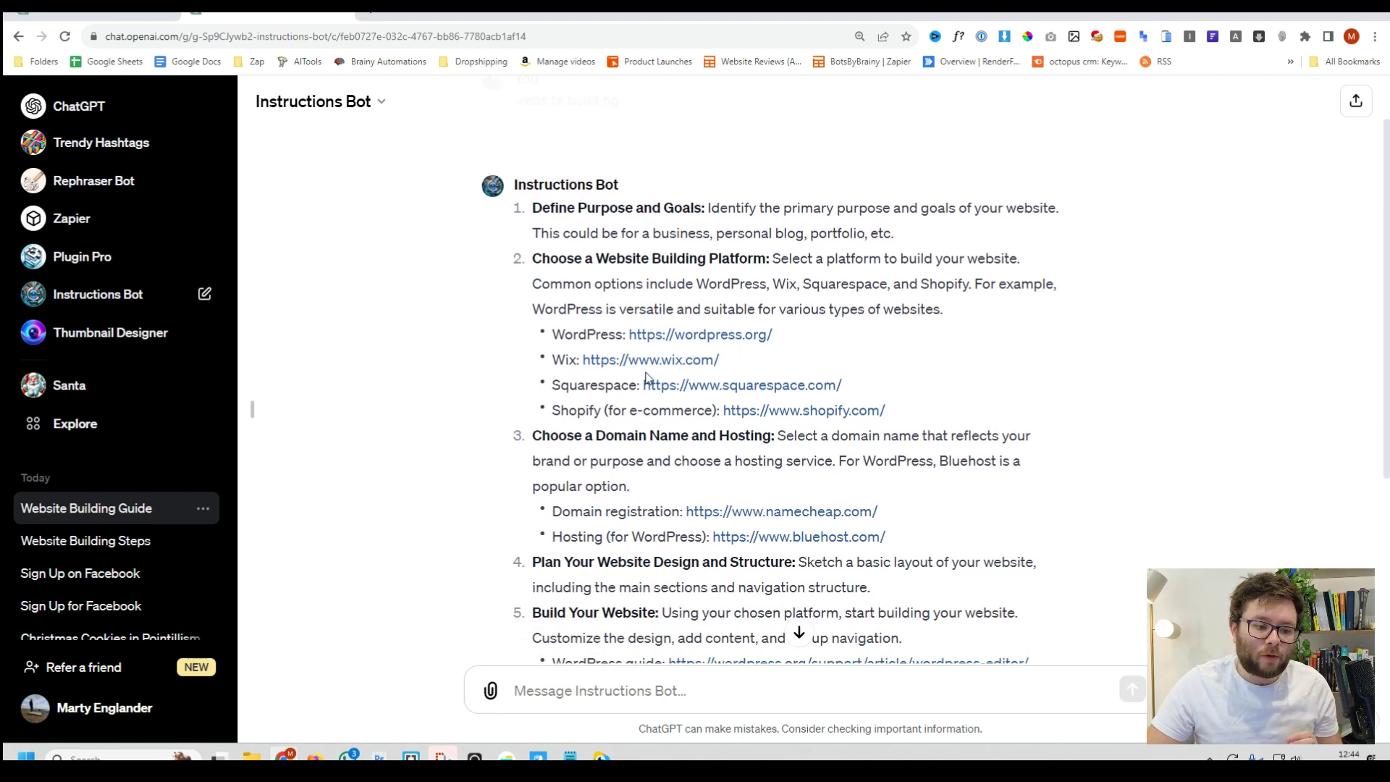
scroll(638, 384, down, 2)
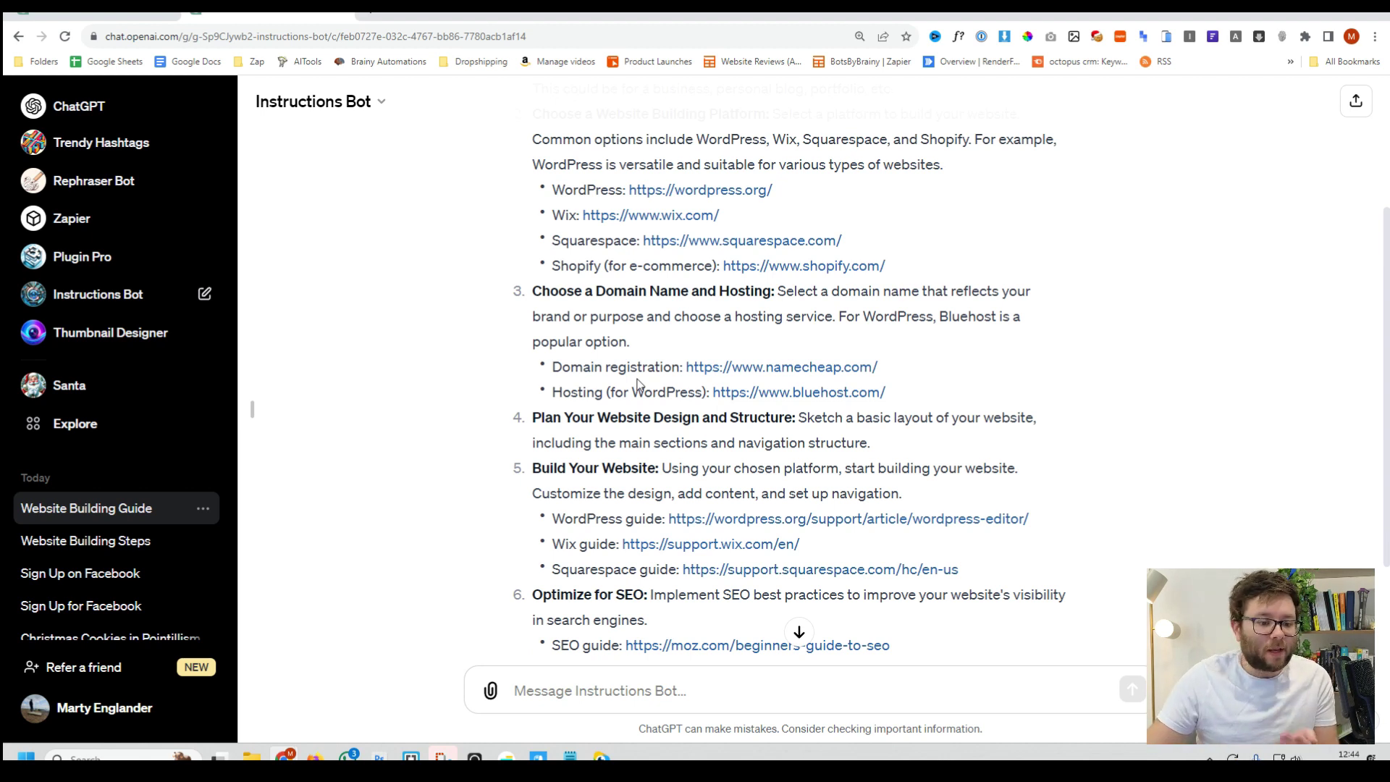
drag(604, 367, 675, 391)
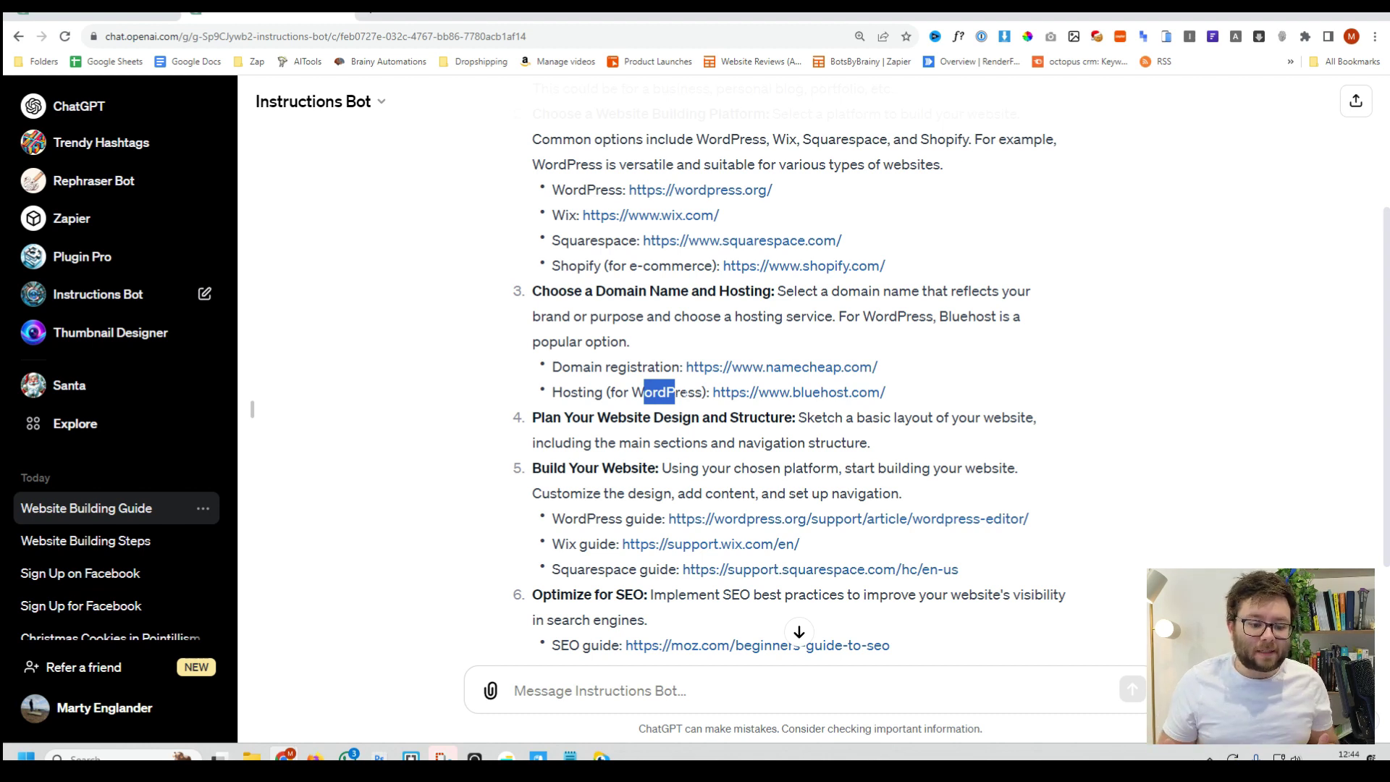
scroll(684, 391, down, 2)
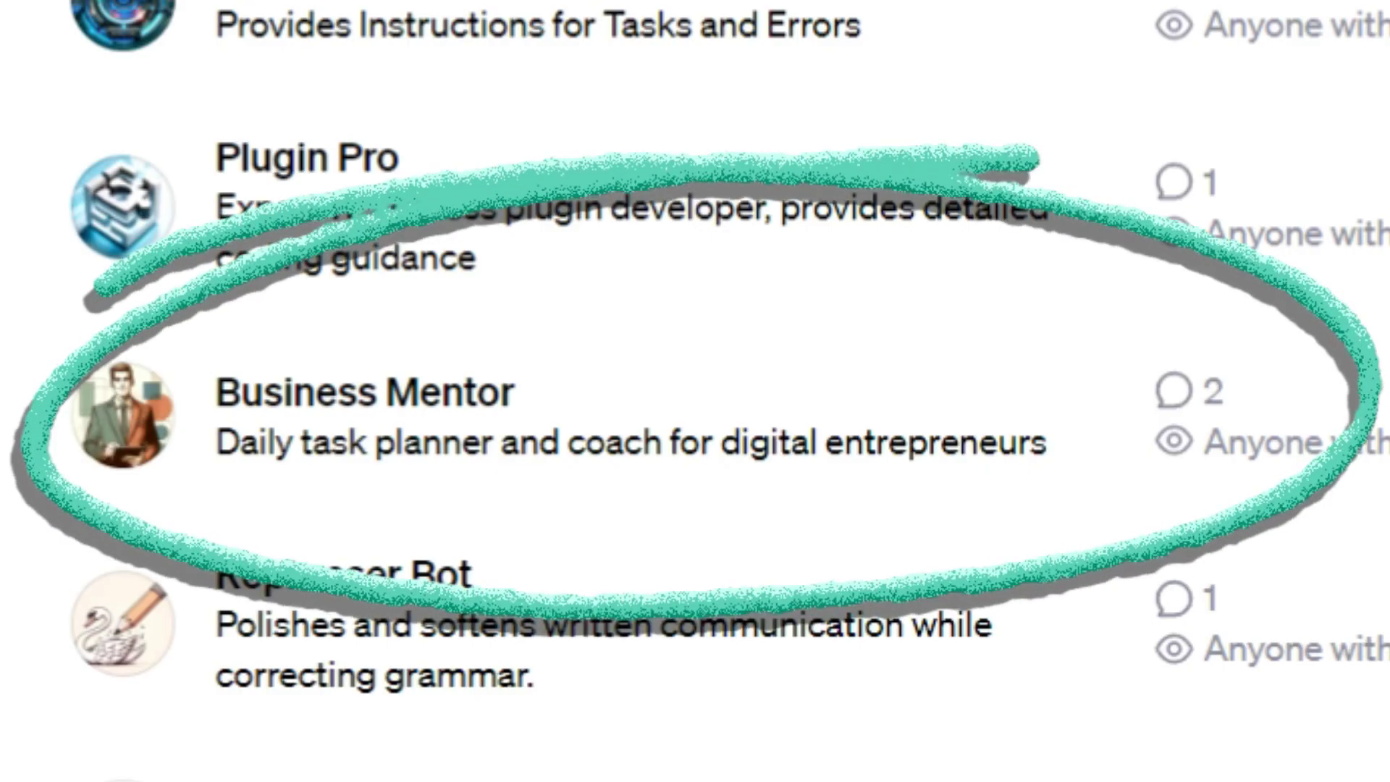
Open the Business Mentor GPT from the My GPTs list.
click(1024, 425)
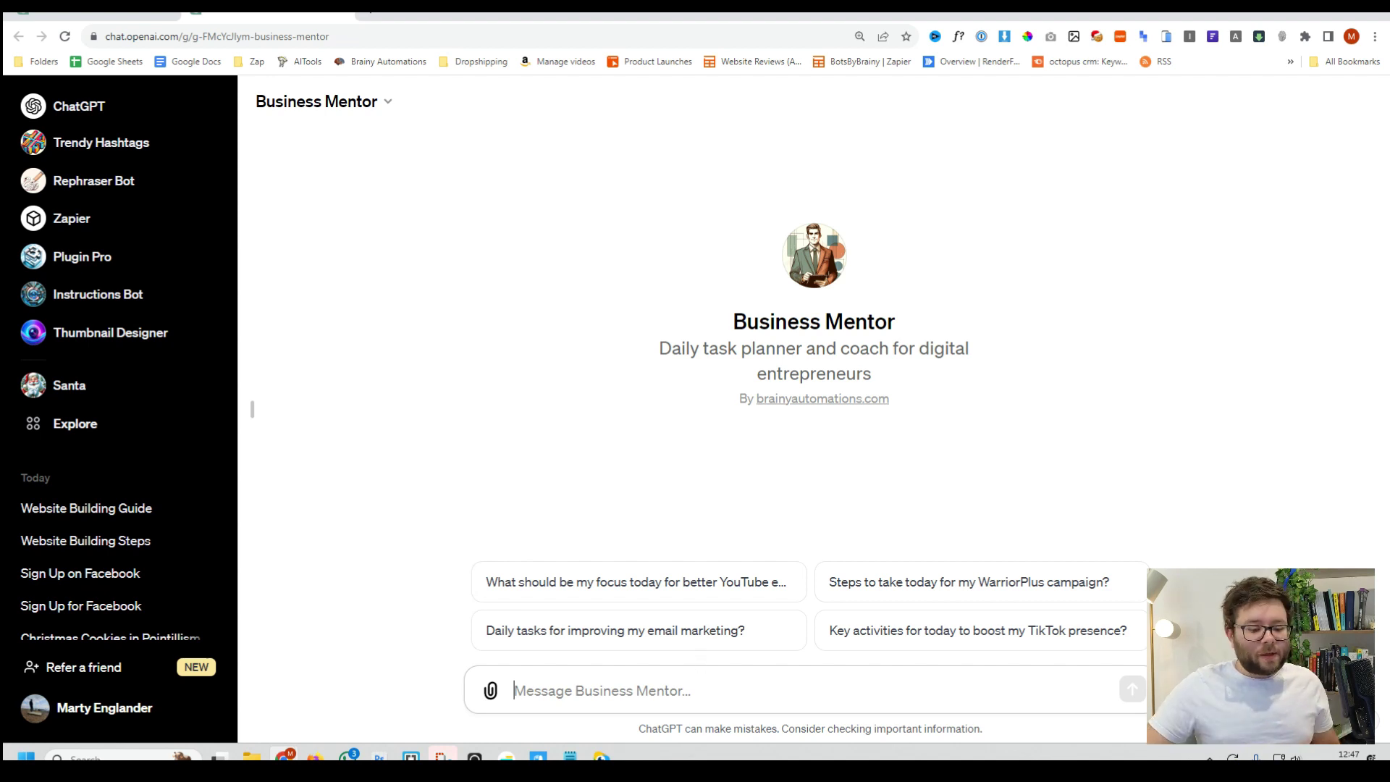
Ask Business Mentor the best way to create trending AI YouTube videos while selling brainy automations.
click(699, 691)
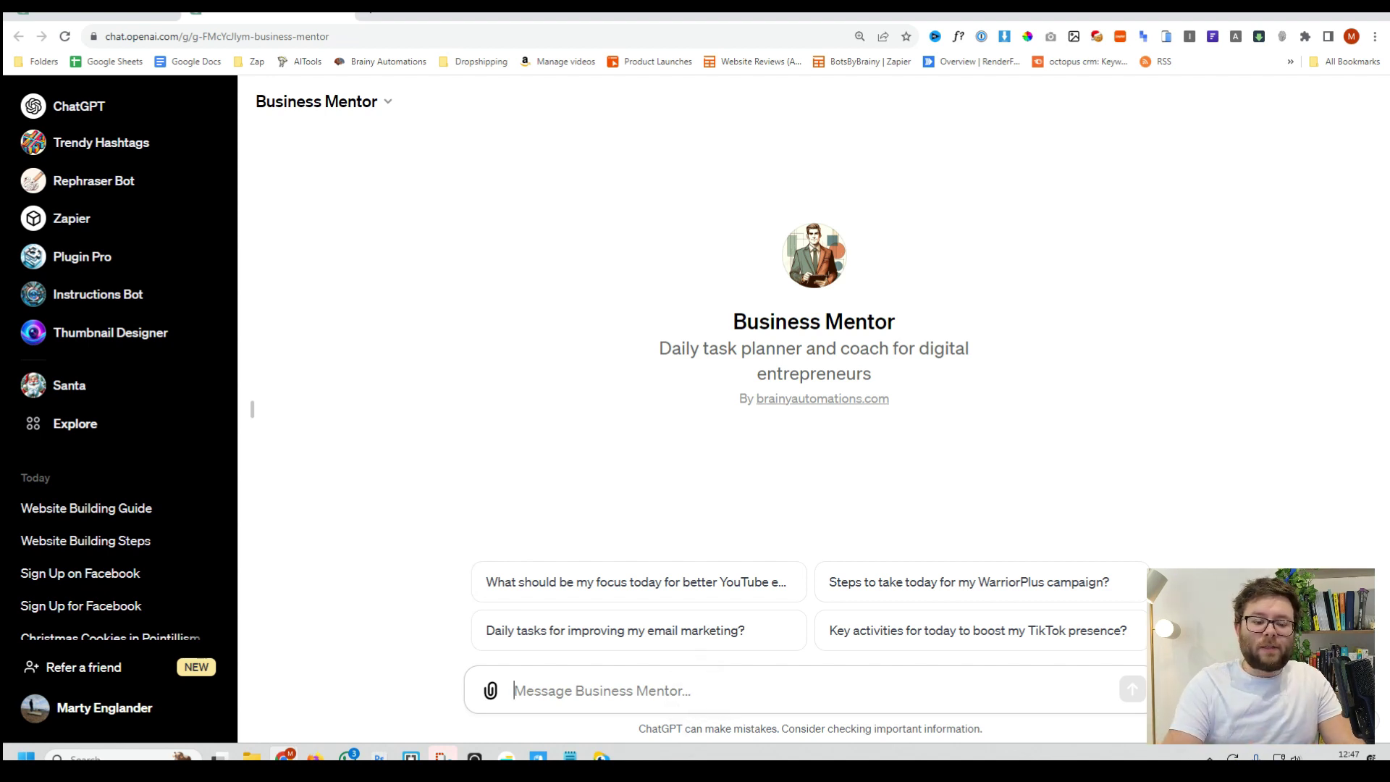
text(AI is)
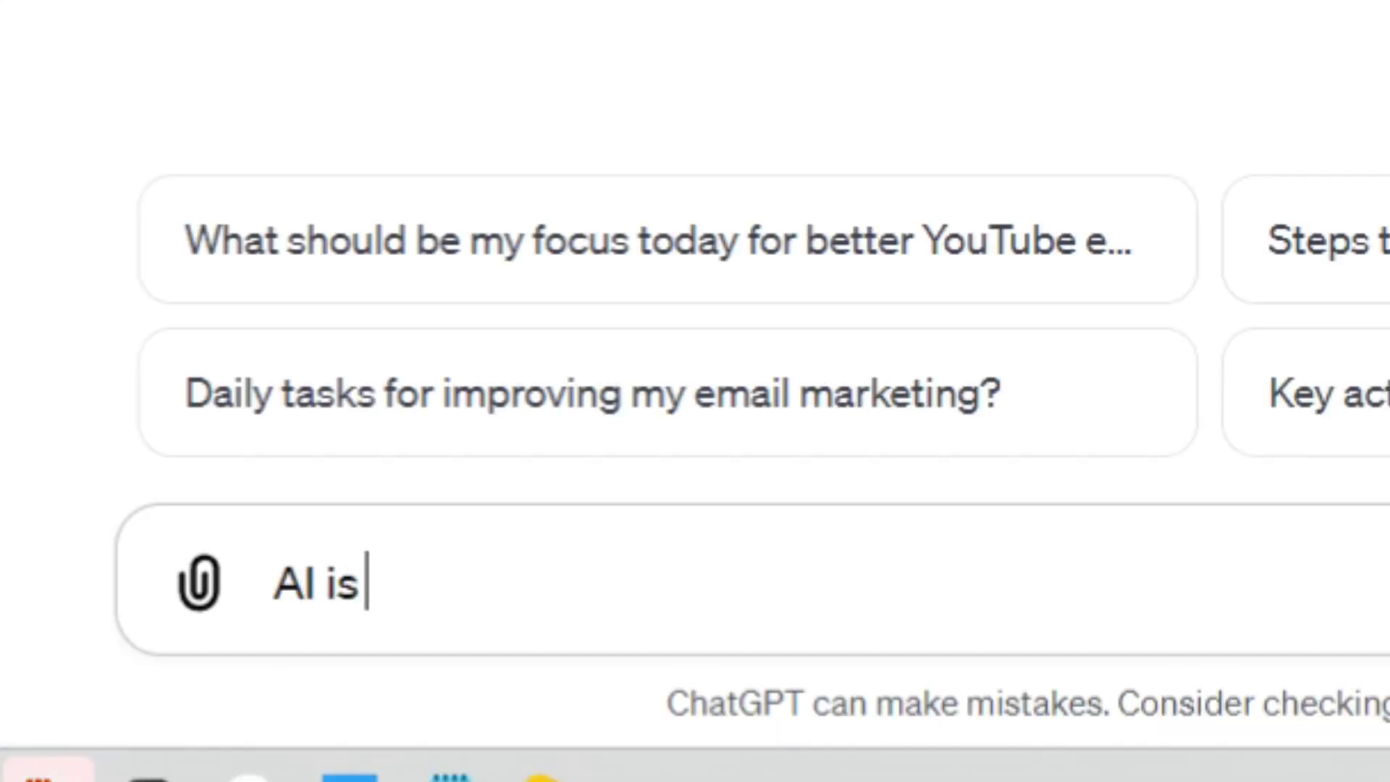
text( a trending top)
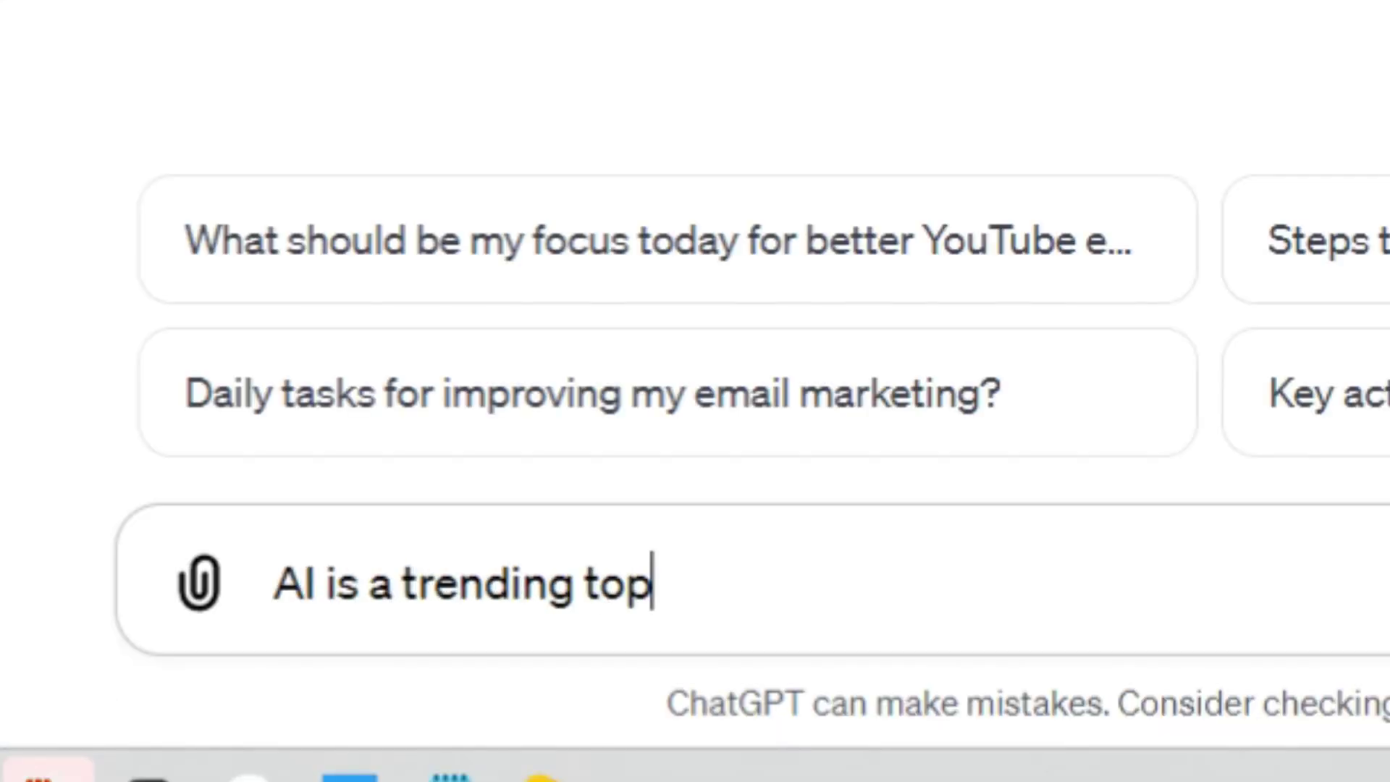
text(ic on Youyubr)
key(BackSpace)
key(BackSpace)
key(BackSpace)
key(BackSpace)
text(tube, what's the best)
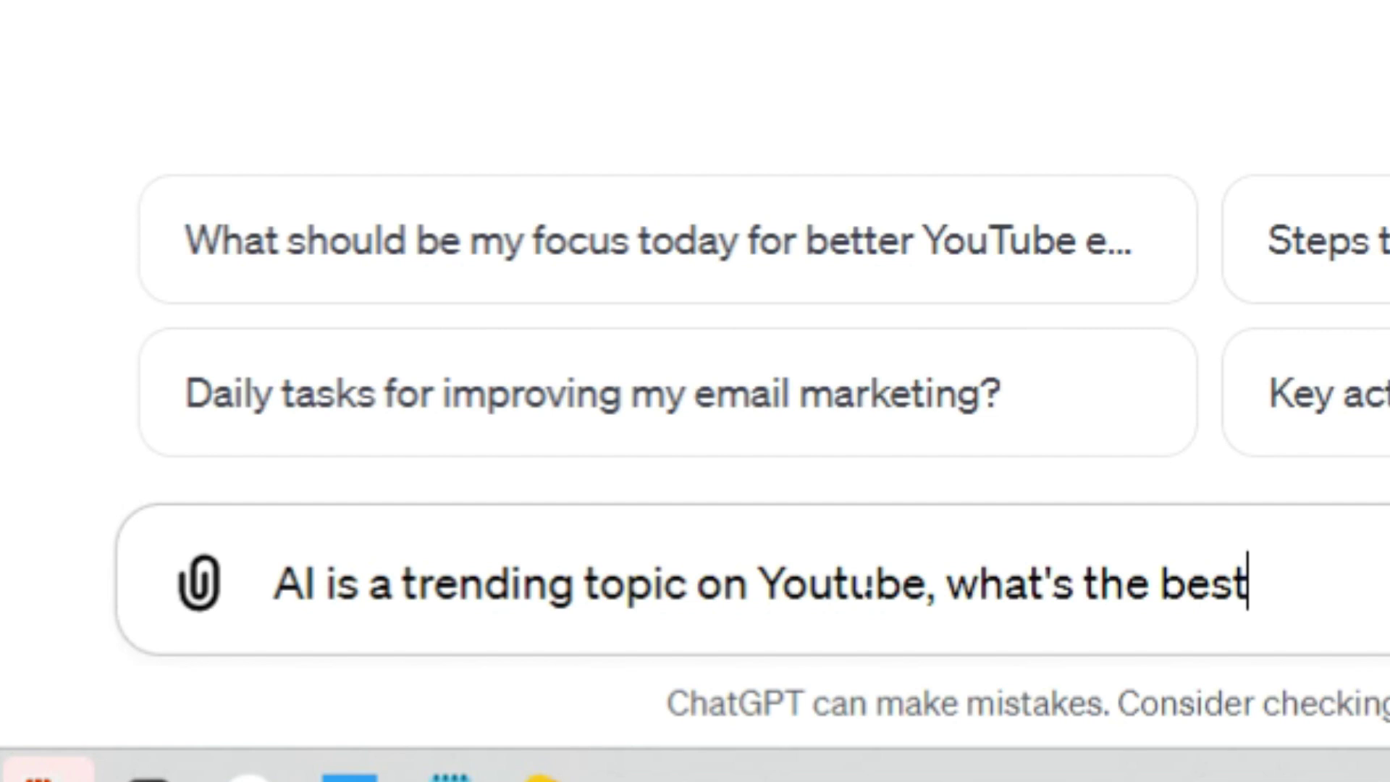
text( way)
text( to )
text(creat)
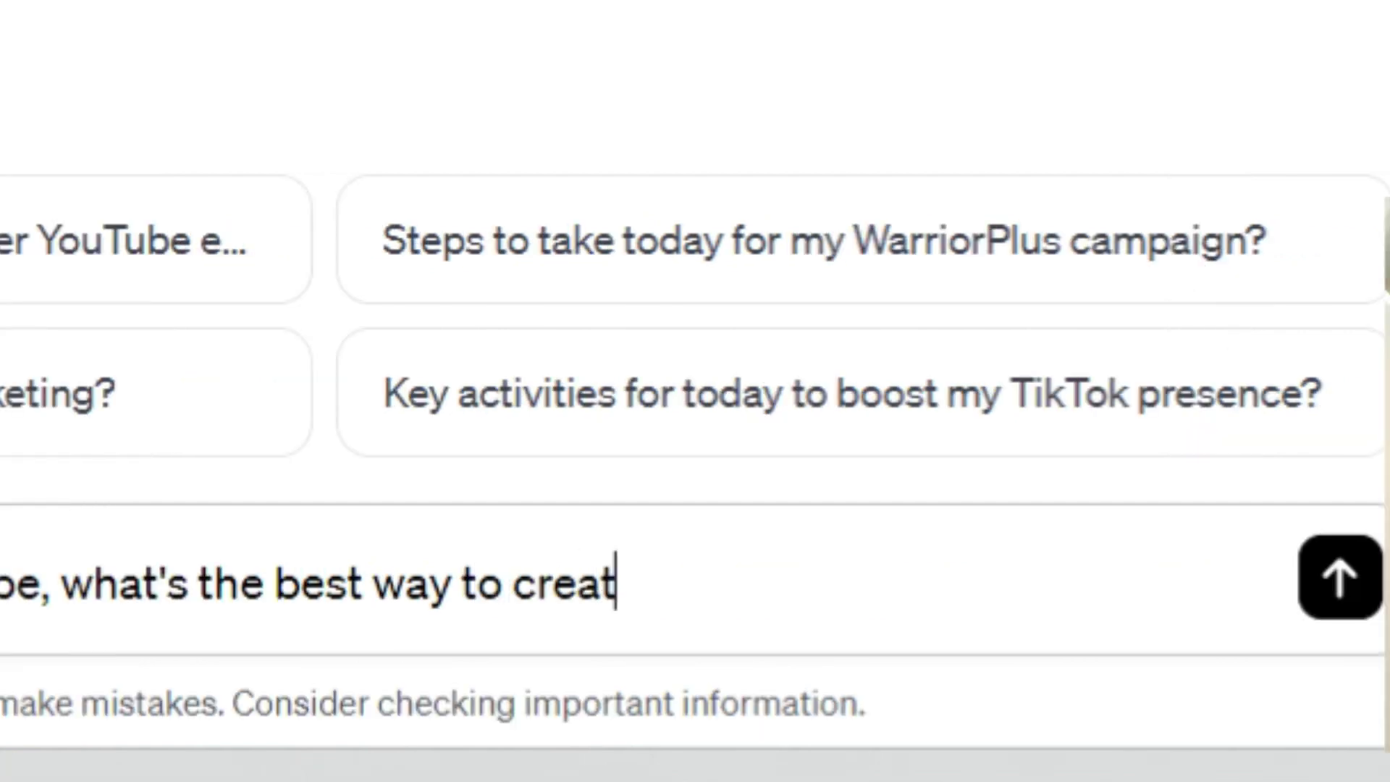
text(e videos whilst )
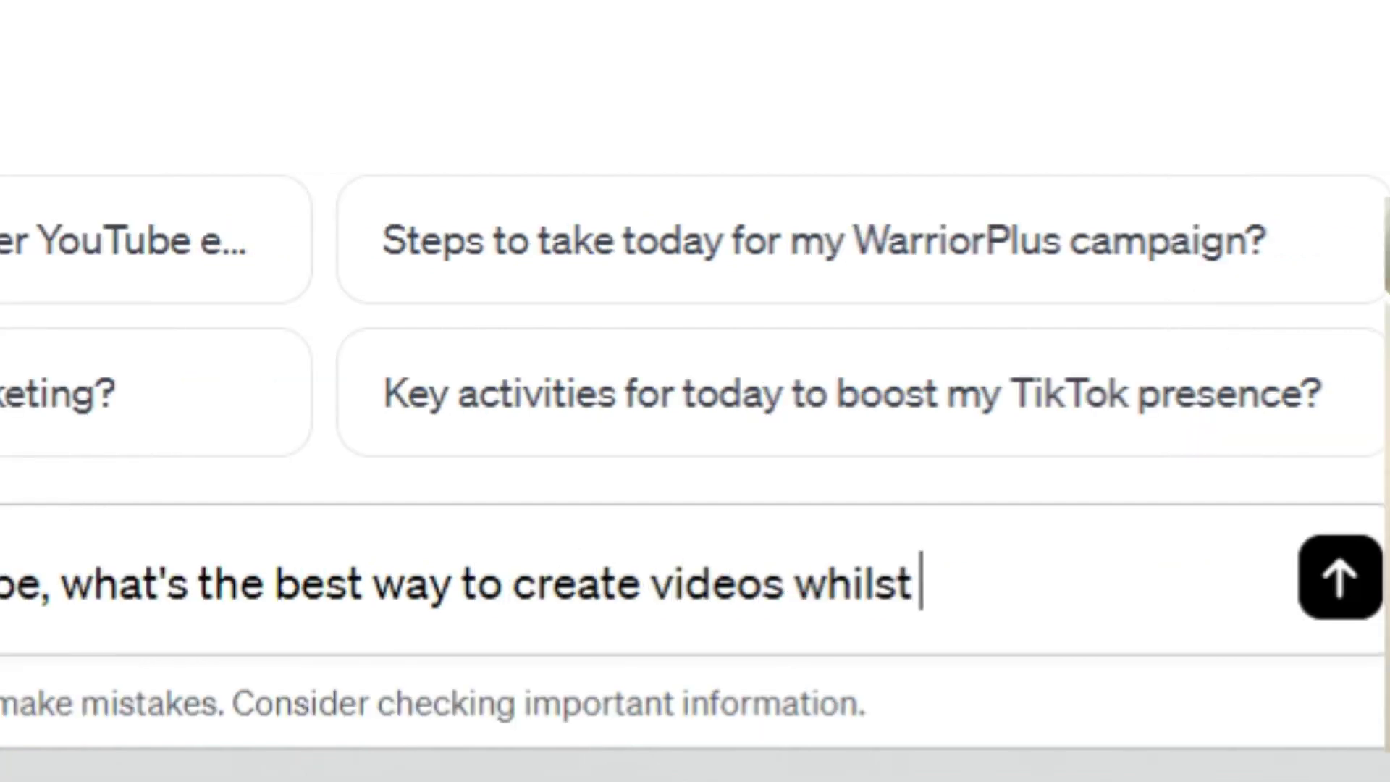
text(selling brainy affi)
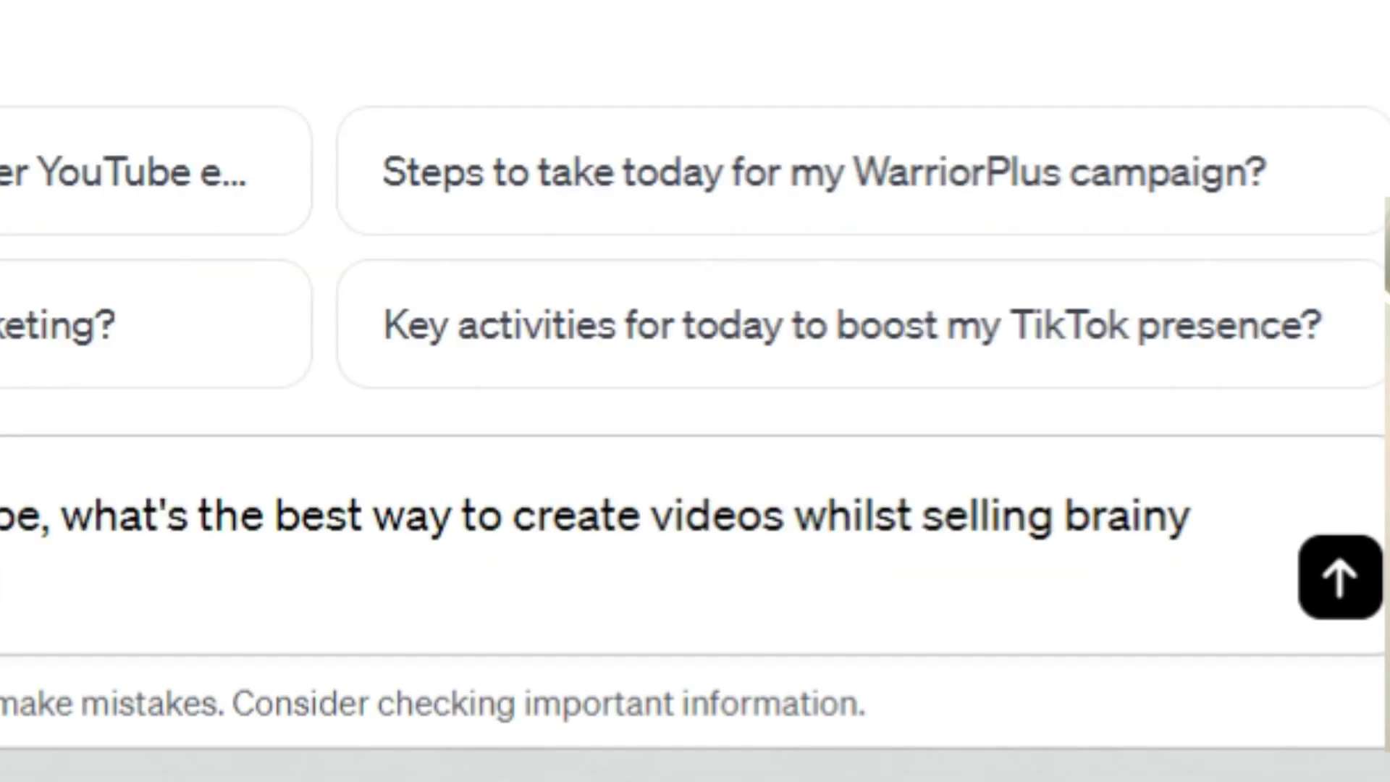
text(mations)
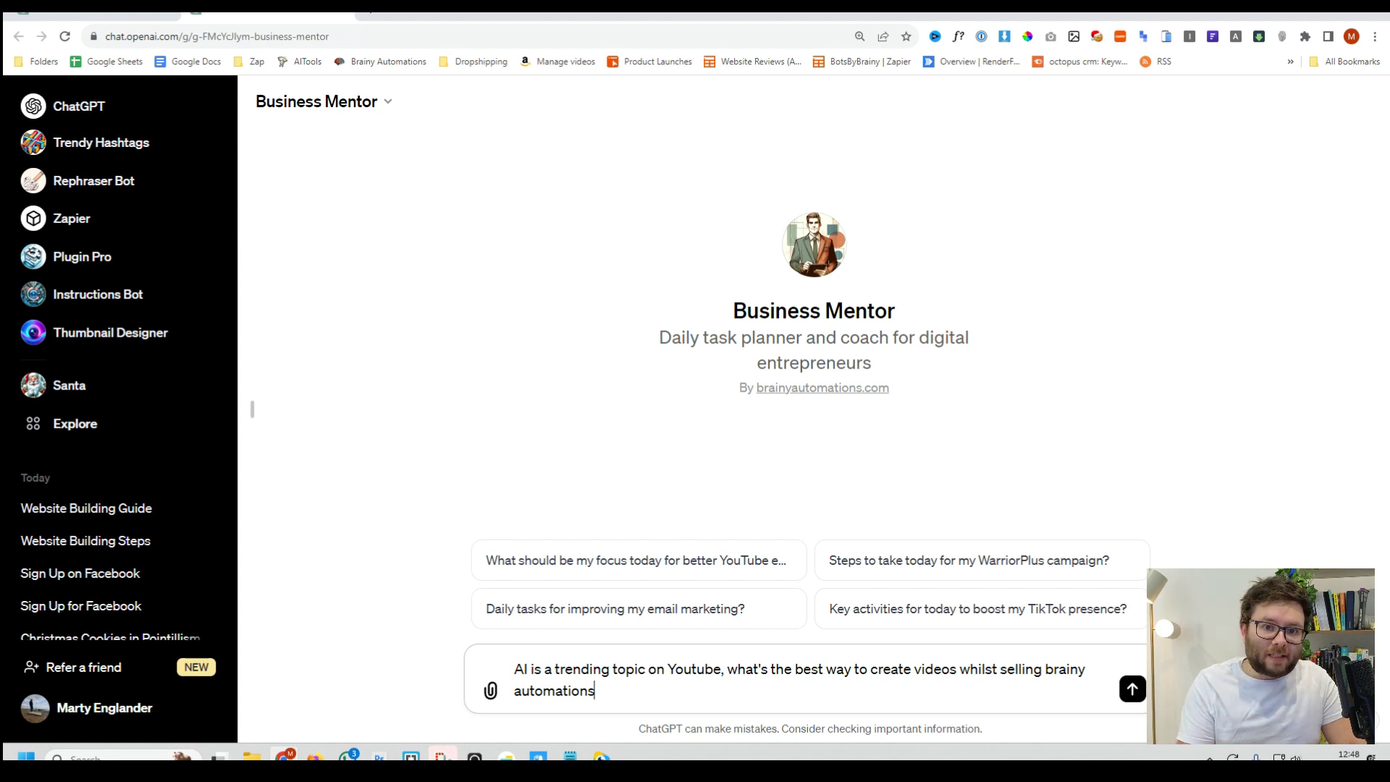
key(Return)
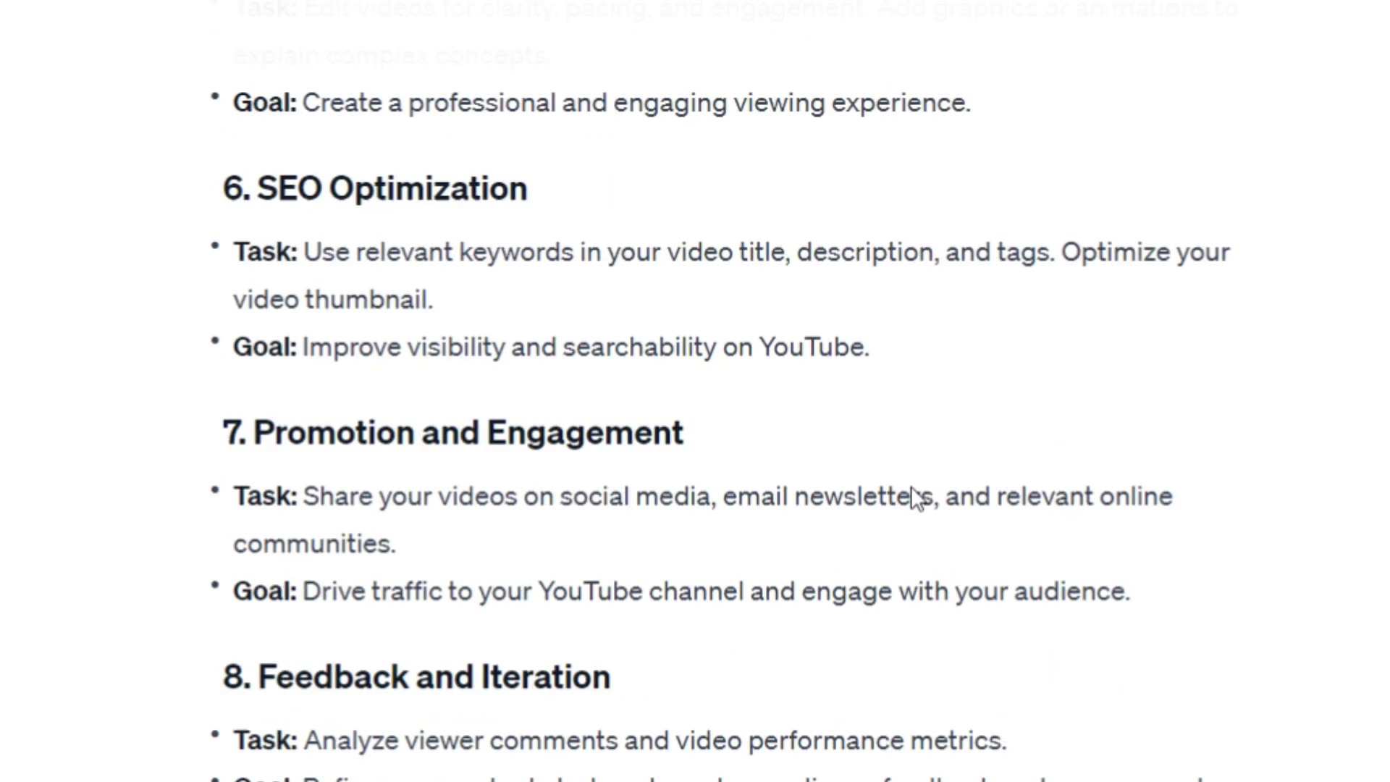
scroll(909, 485, up, 10)
scroll(909, 487, up, 3)
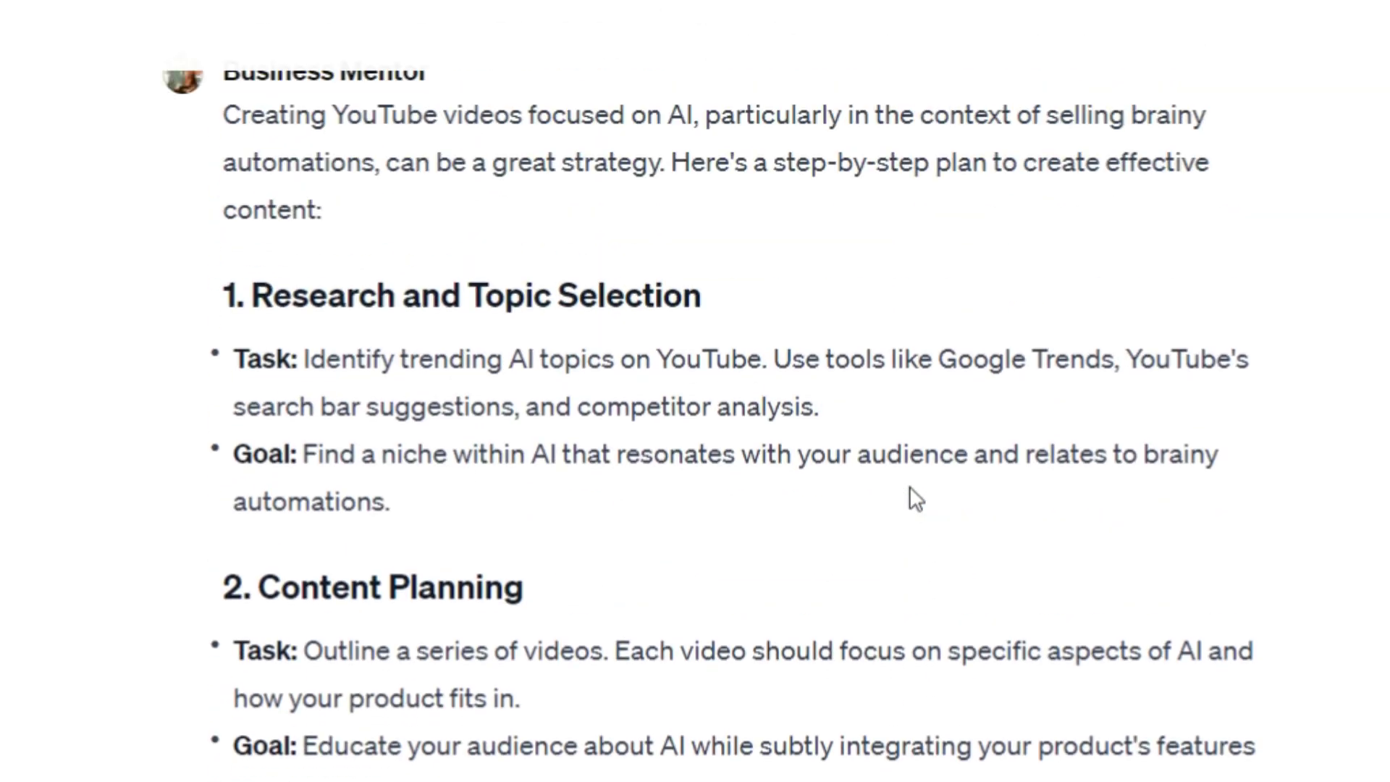
scroll(909, 503, up, 2)
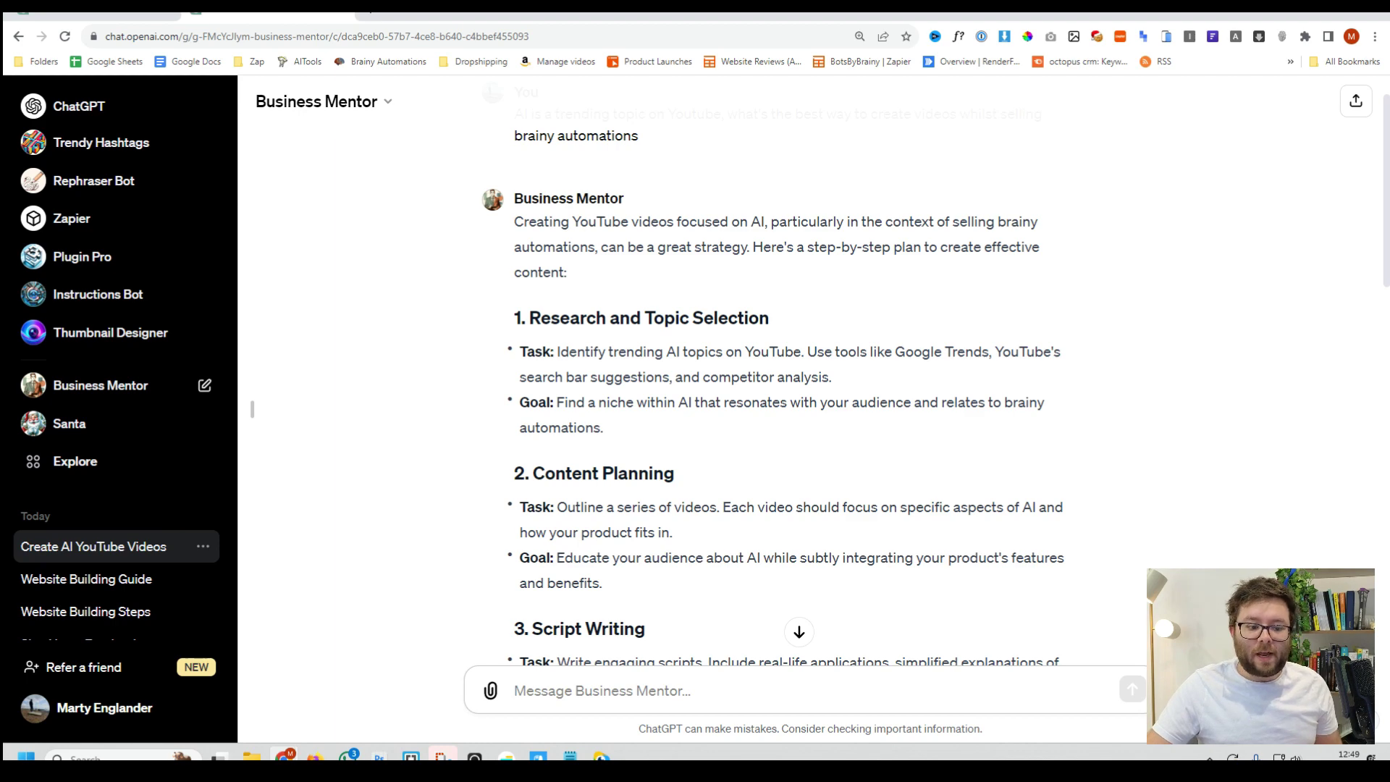
drag(557, 352, 716, 383)
drag(586, 403, 634, 402)
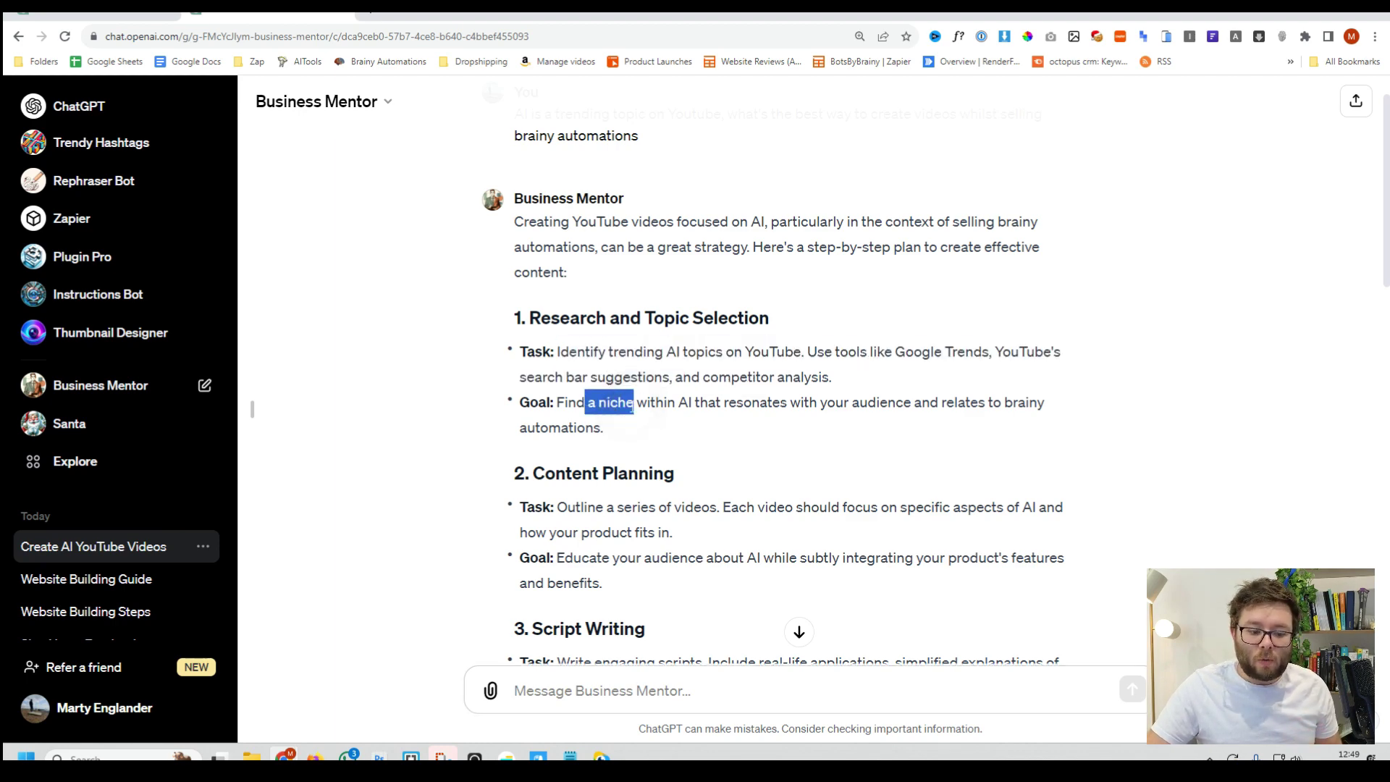
scroll(590, 341, down, 3)
scroll(796, 391, down, 5)
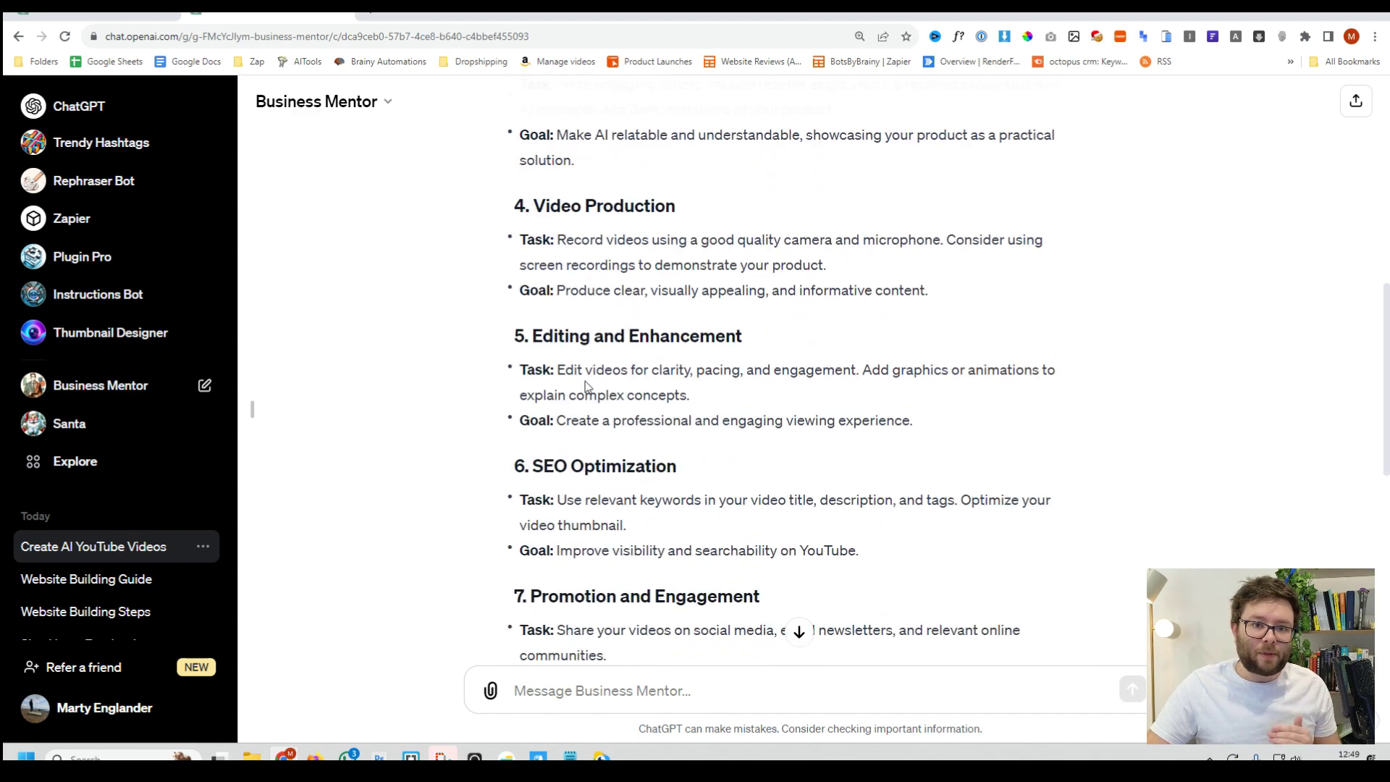
scroll(586, 457, down, 8)
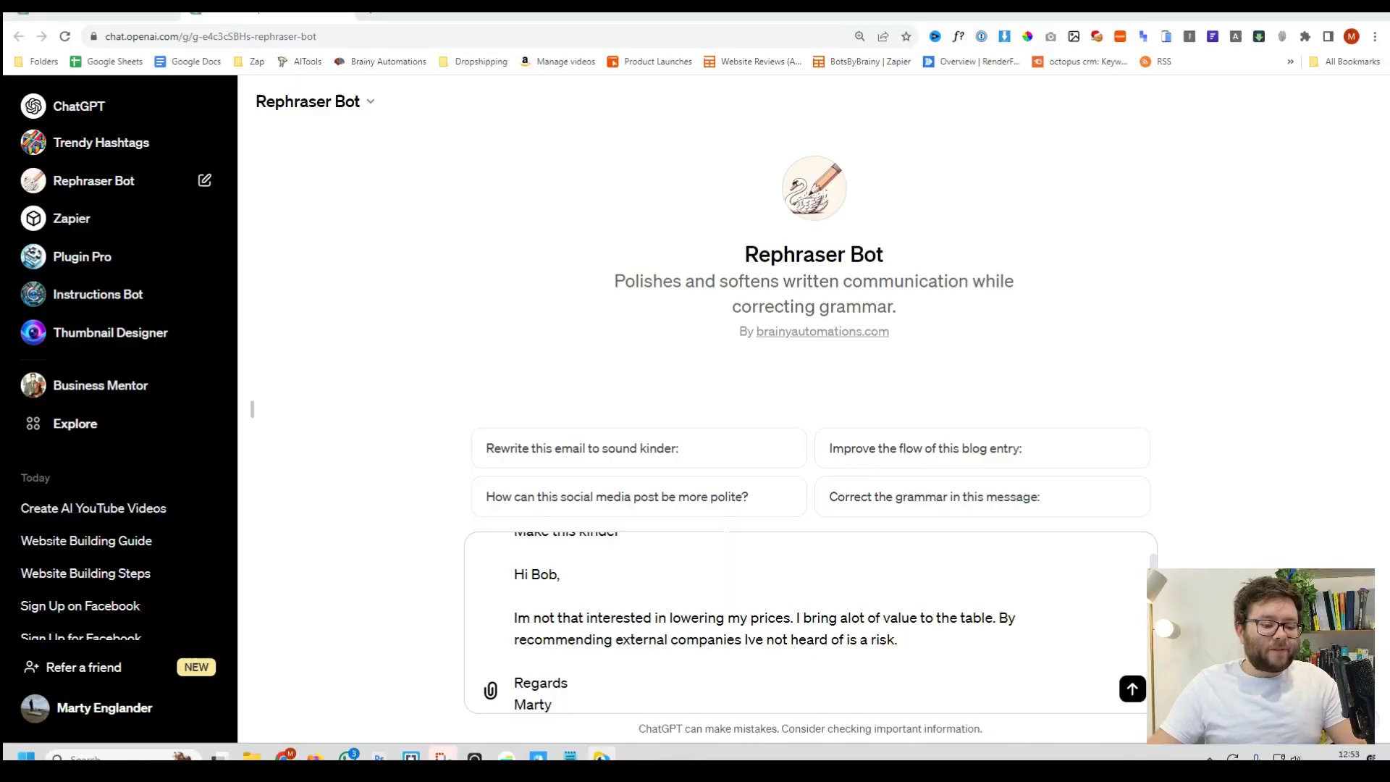
Add the line 'Make this kinder' above the pricing email for Rephraser Bot.
scroll(811, 622, up, 1)
scroll(811, 623, down, 2)
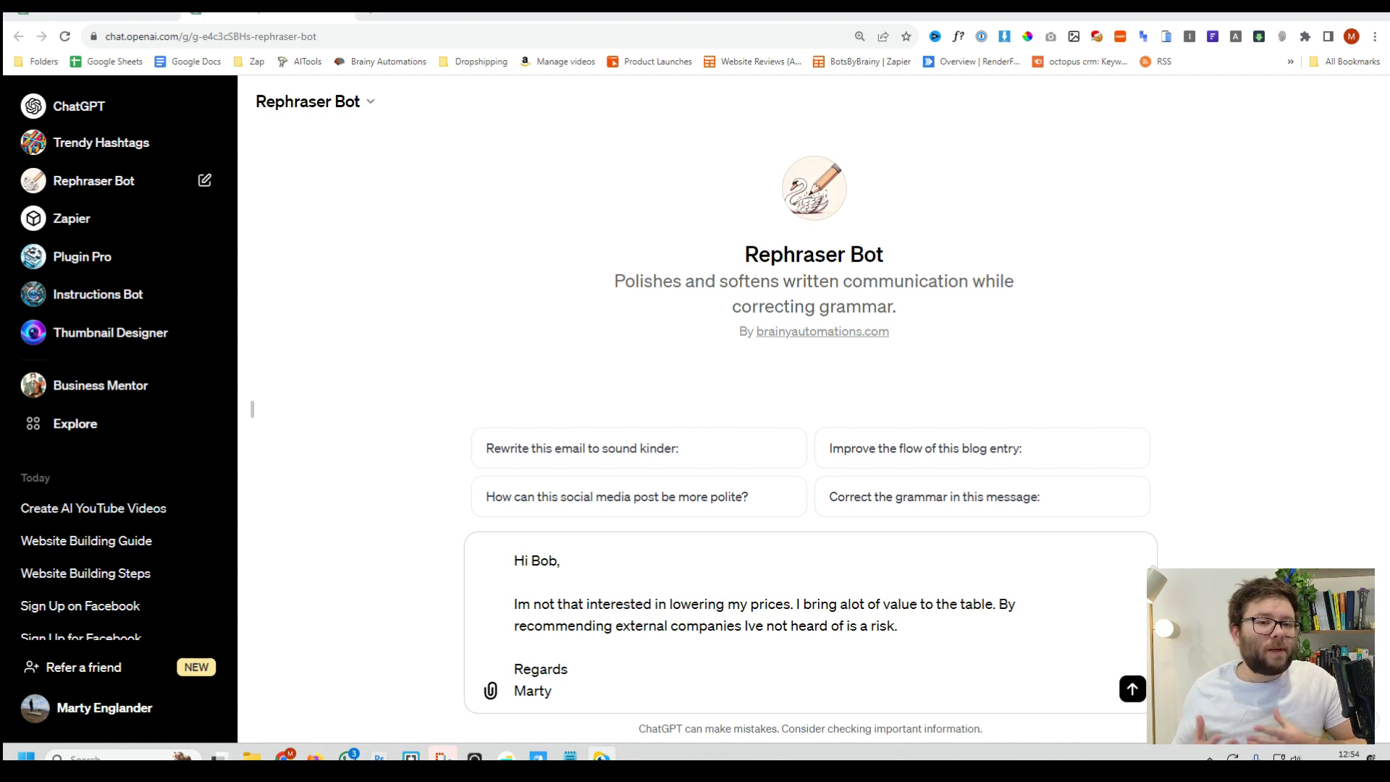
text(Make this kinder)
key(shift+Return)
key(shift+Return)
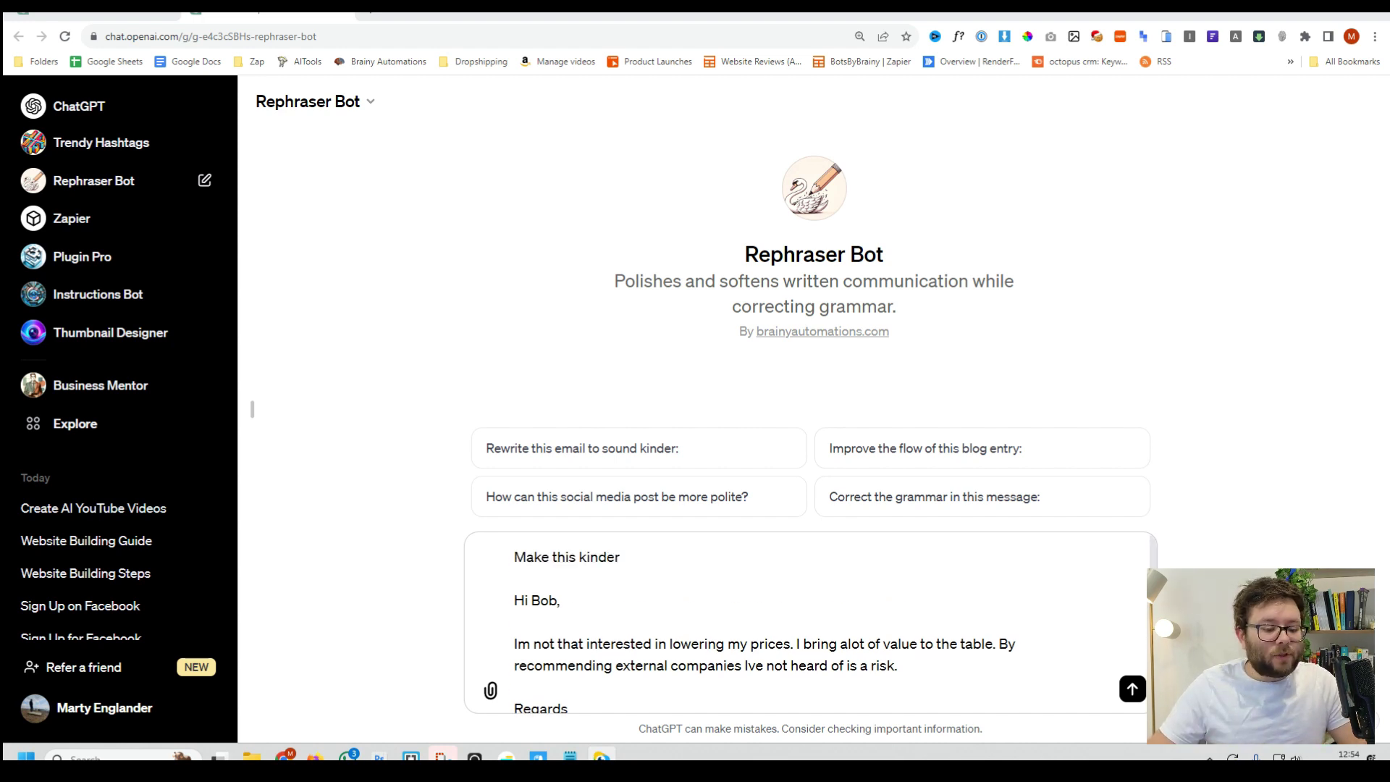
drag(511, 557, 621, 557)
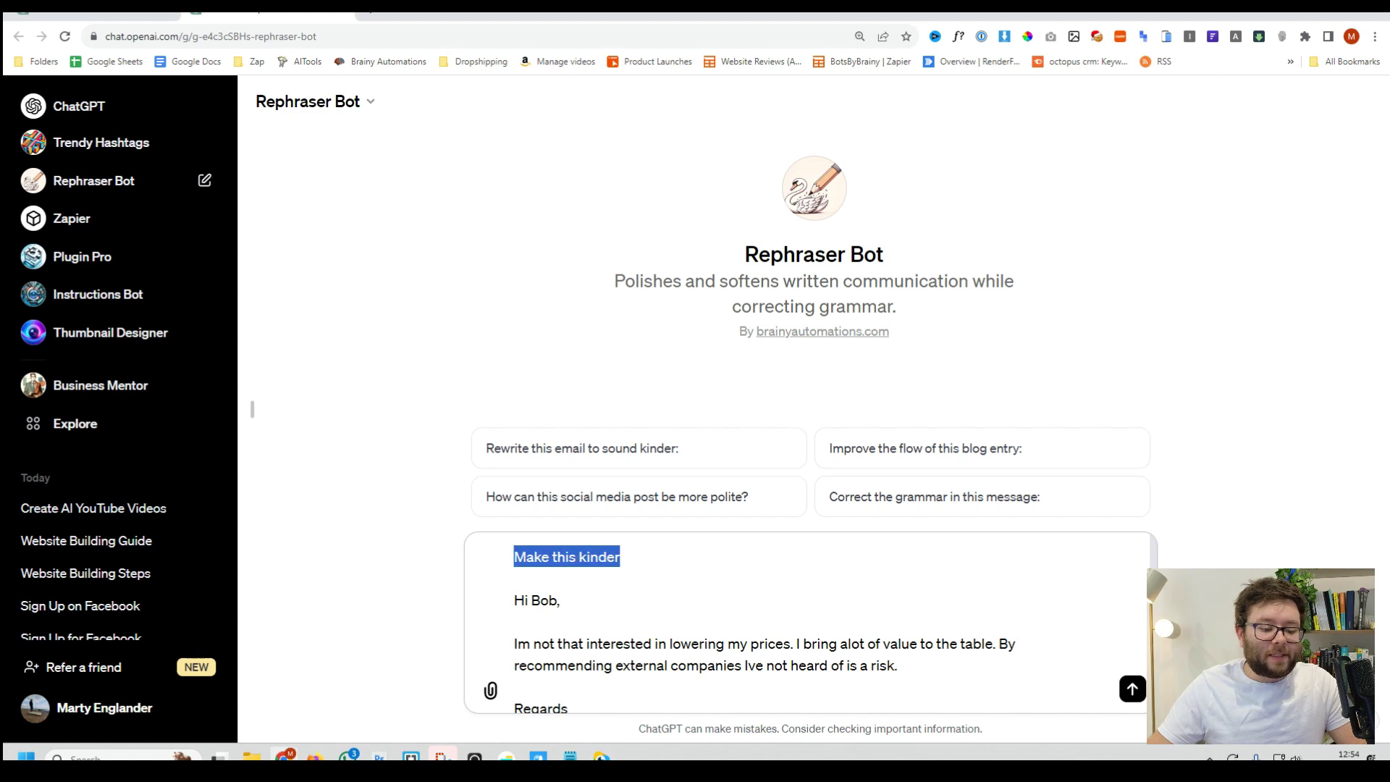
scroll(797, 638, down, 2)
click(1134, 690)
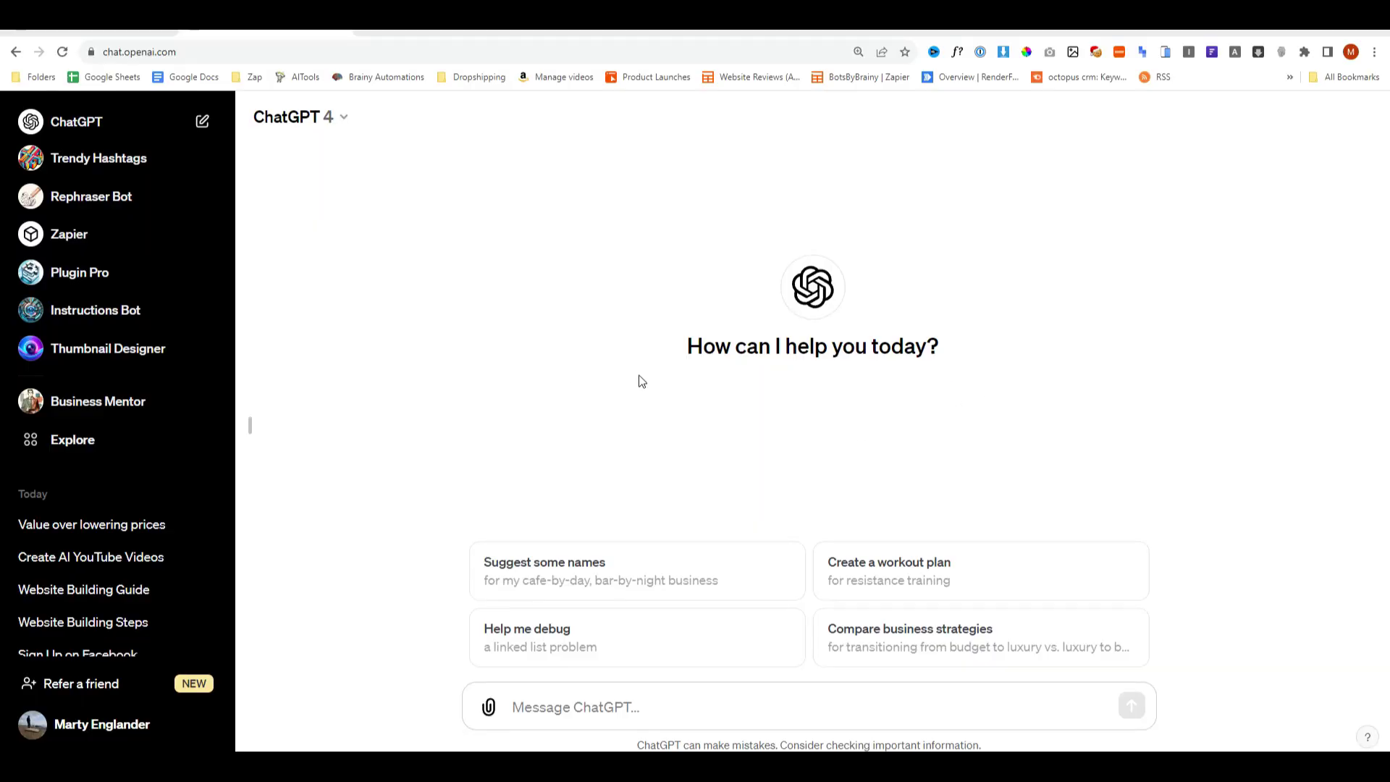
Create a new GPT, glance at its Configure fields, and return to the Create tab.
click(88, 447)
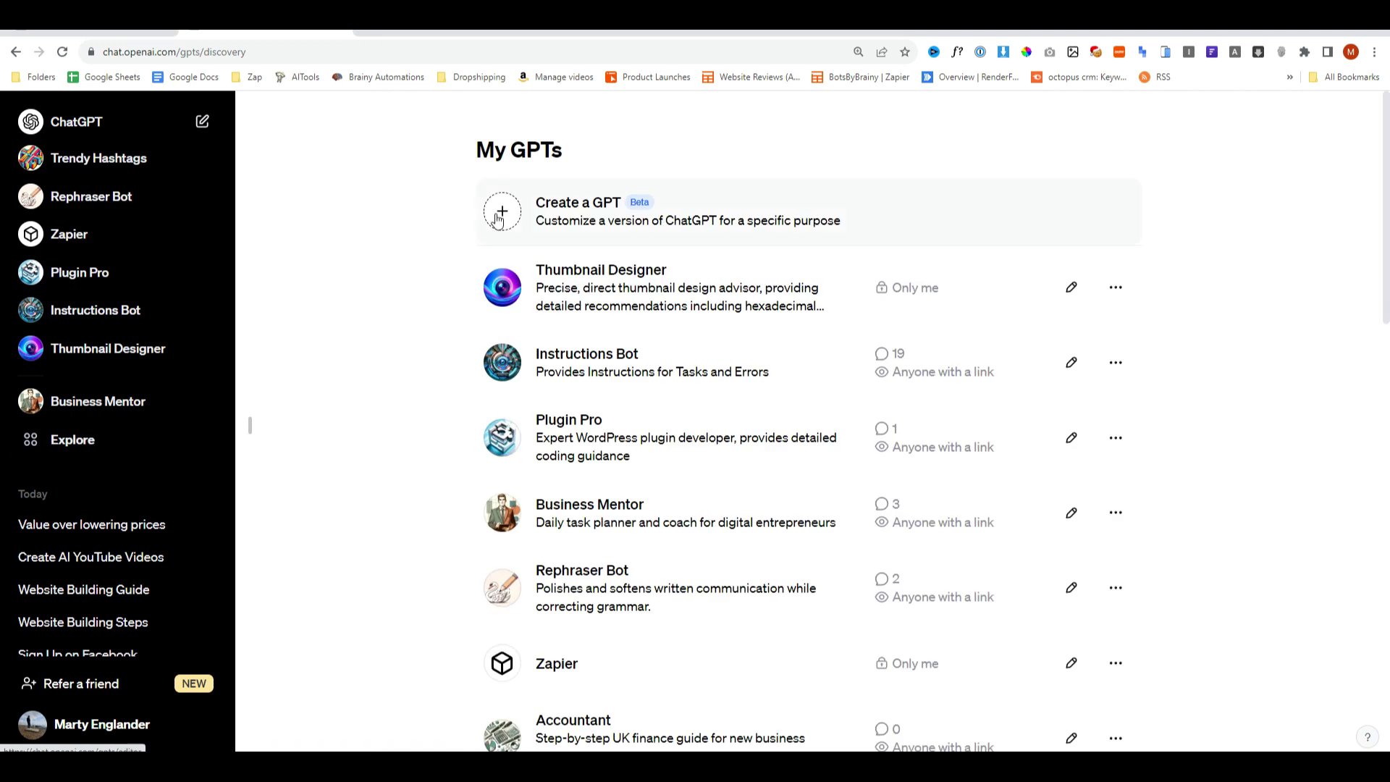
click(503, 213)
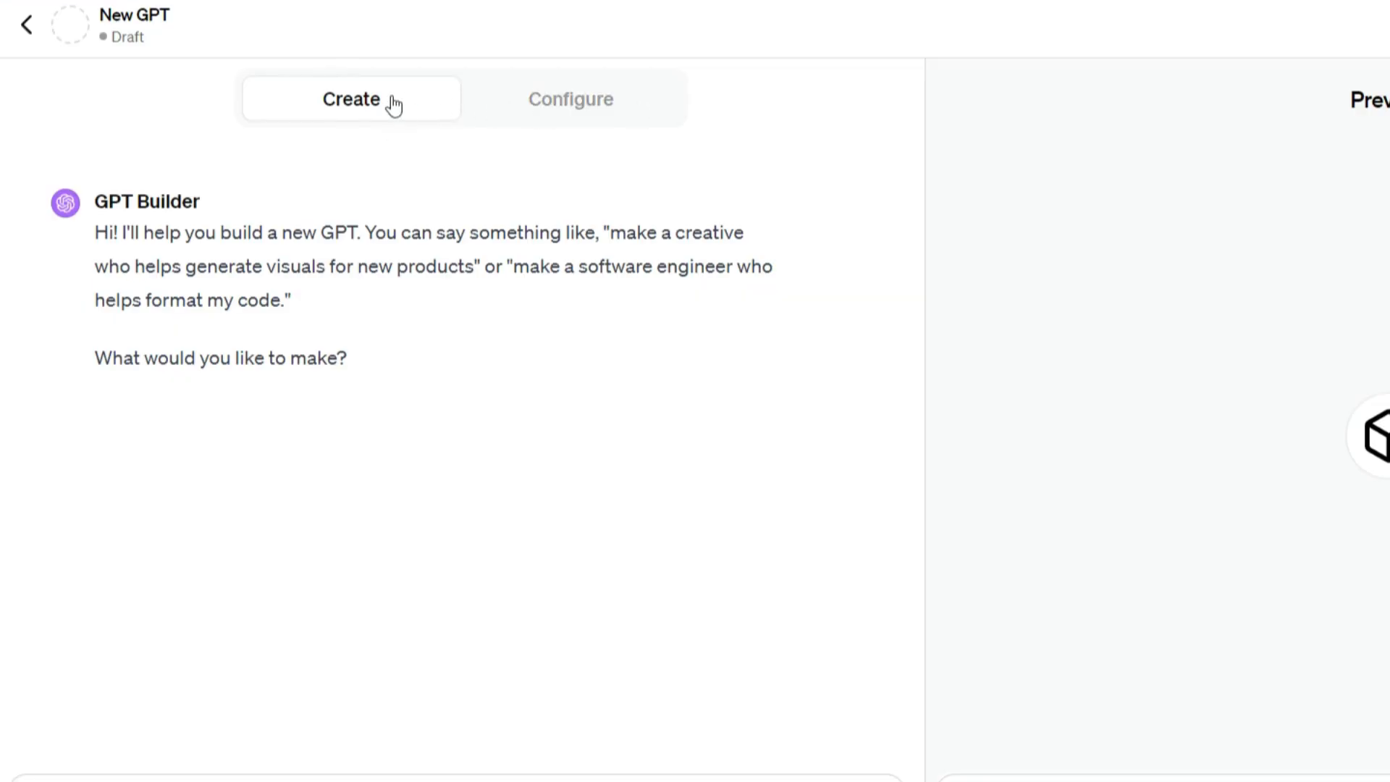
click(546, 98)
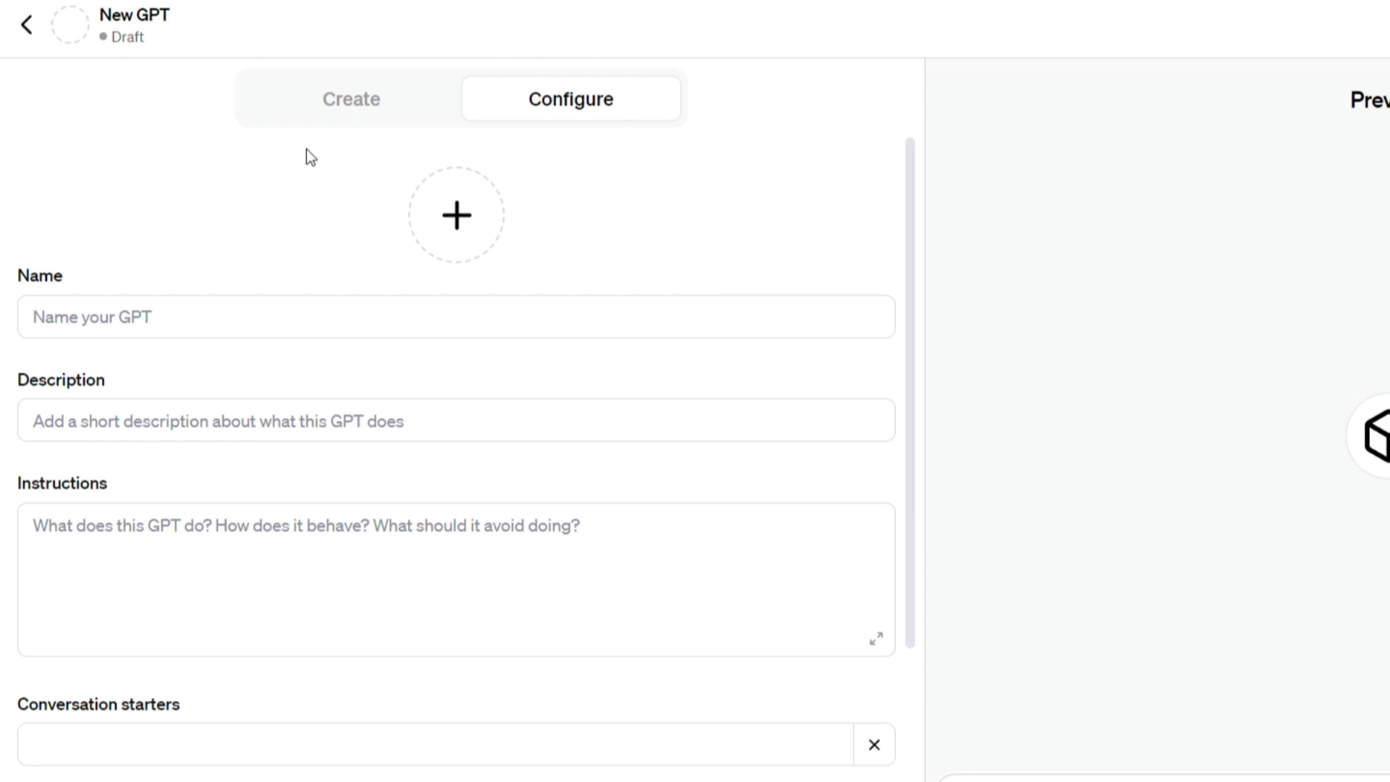
click(362, 107)
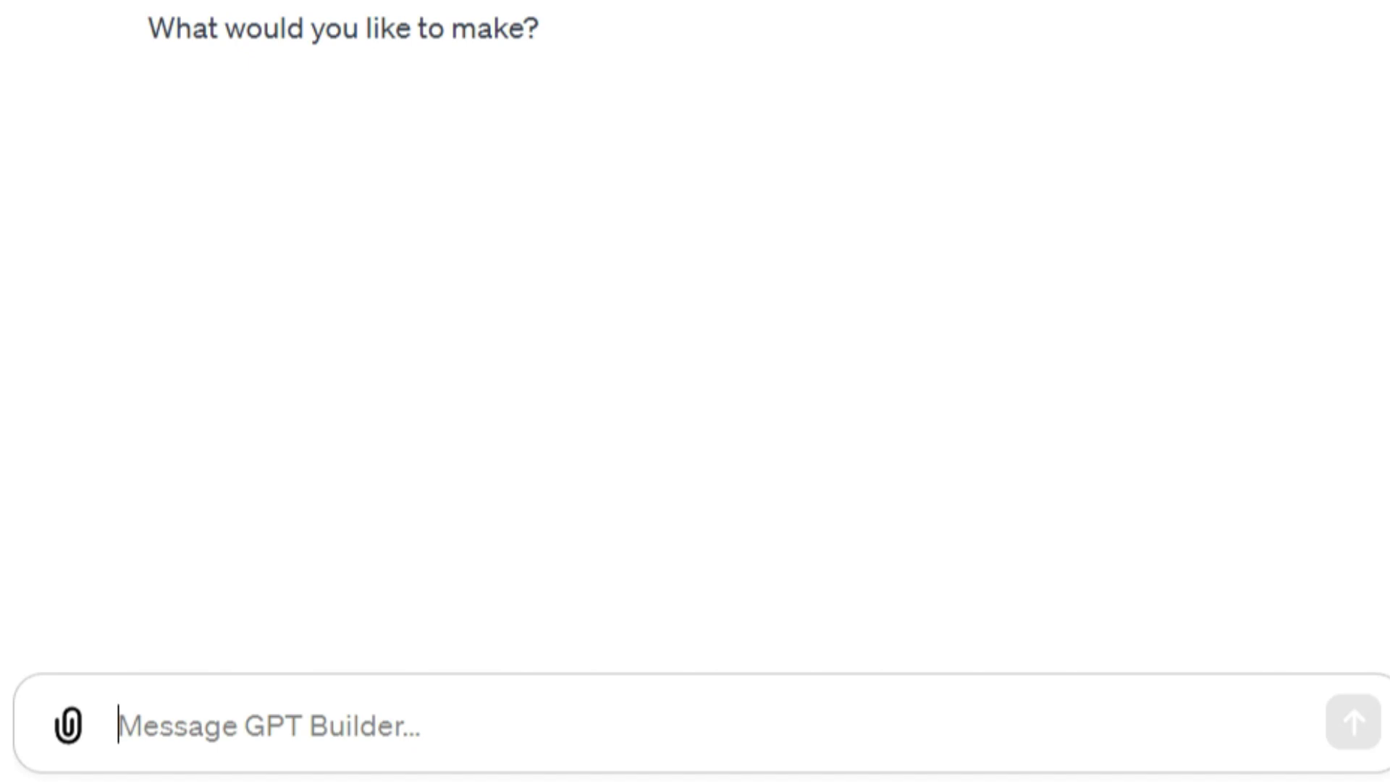
Paste and send the request for a polite, professional UK-English email-rewriting bot.
text(I would like a bot that will rewrite my emails to make them more professional but politer and kinder, UK English.)
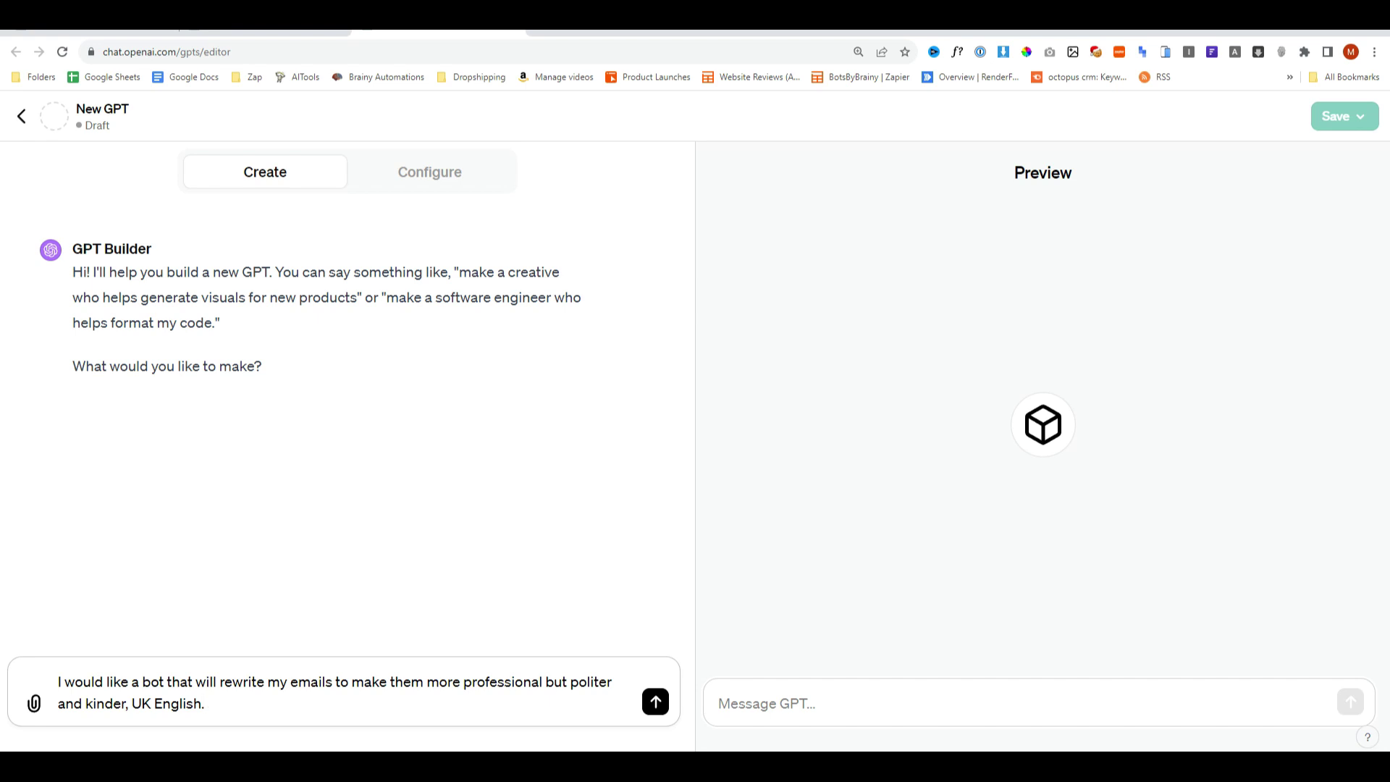
key(Return)
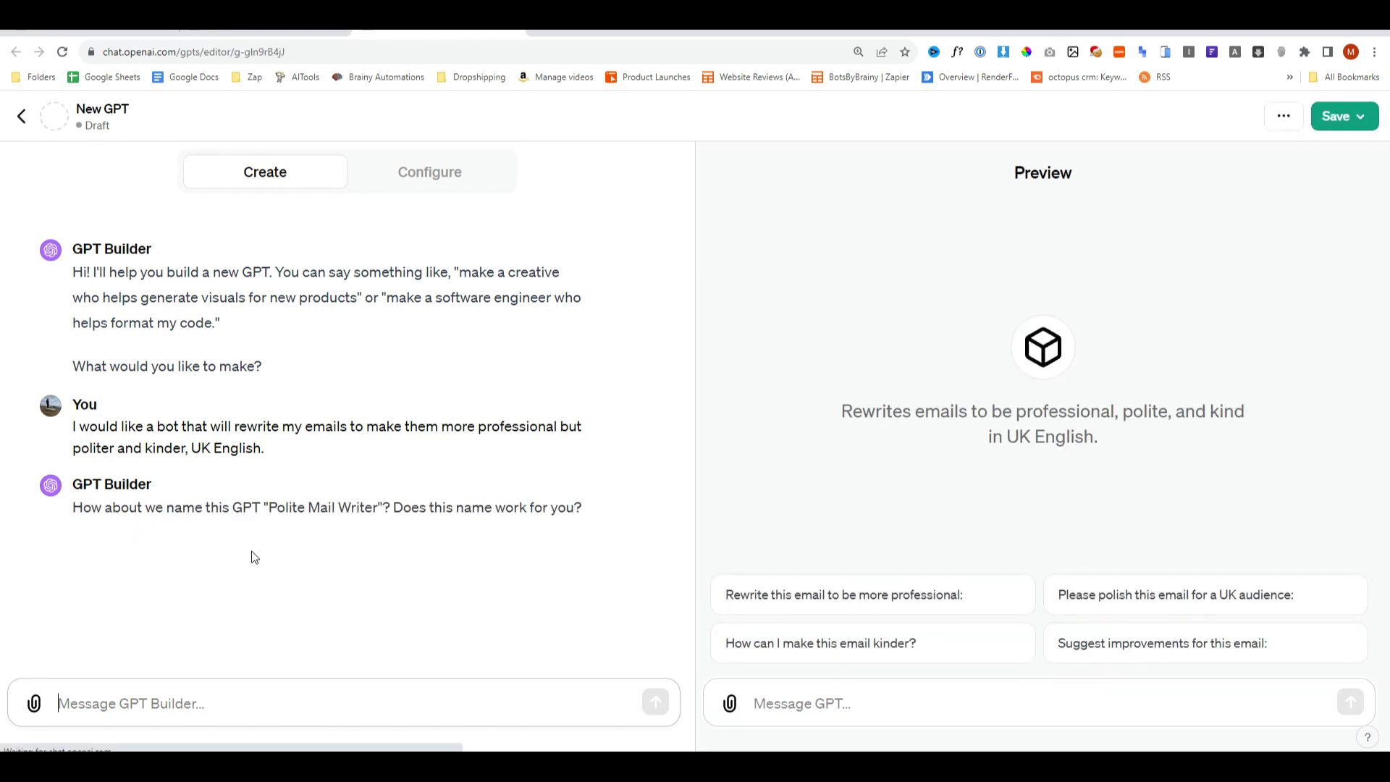
Accept the suggested GPT name 'Polite Mail Writer'.
text(yes)
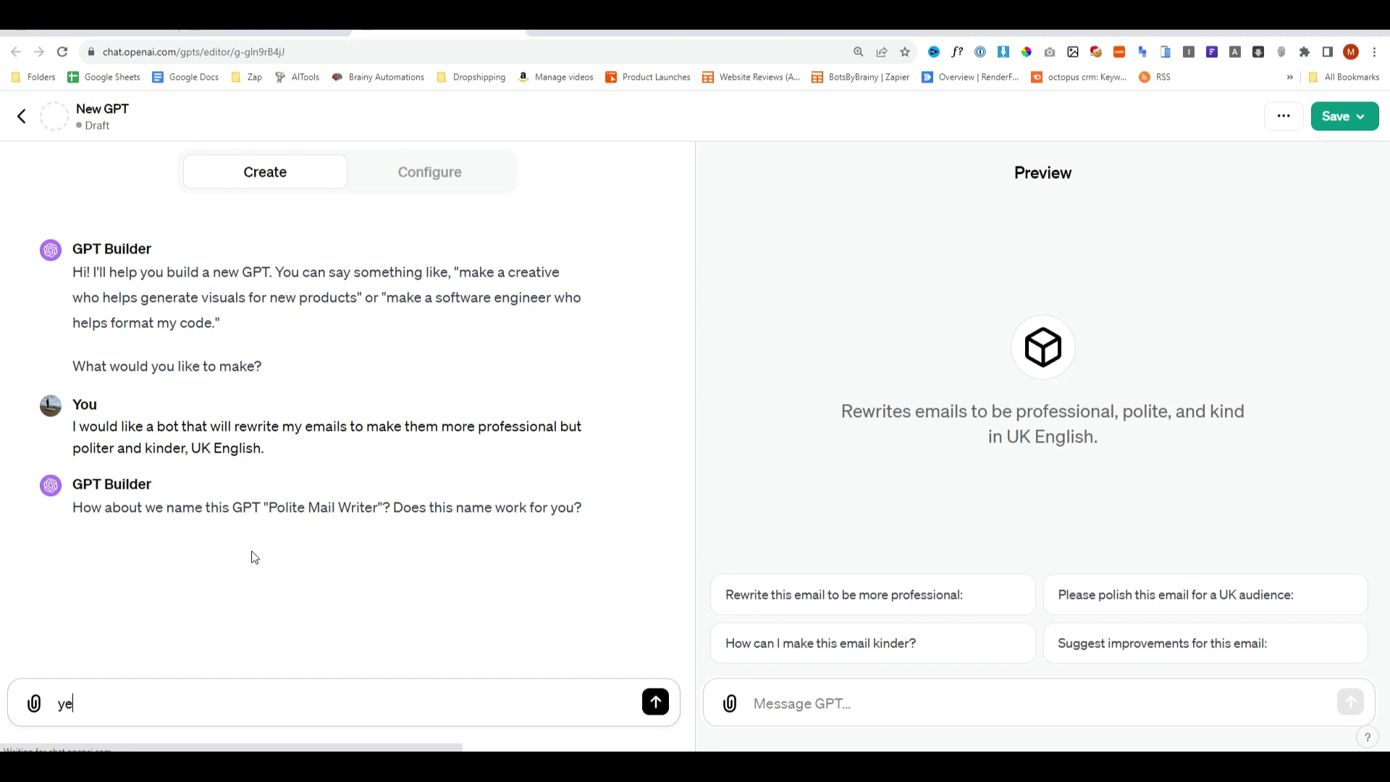
key(Return)
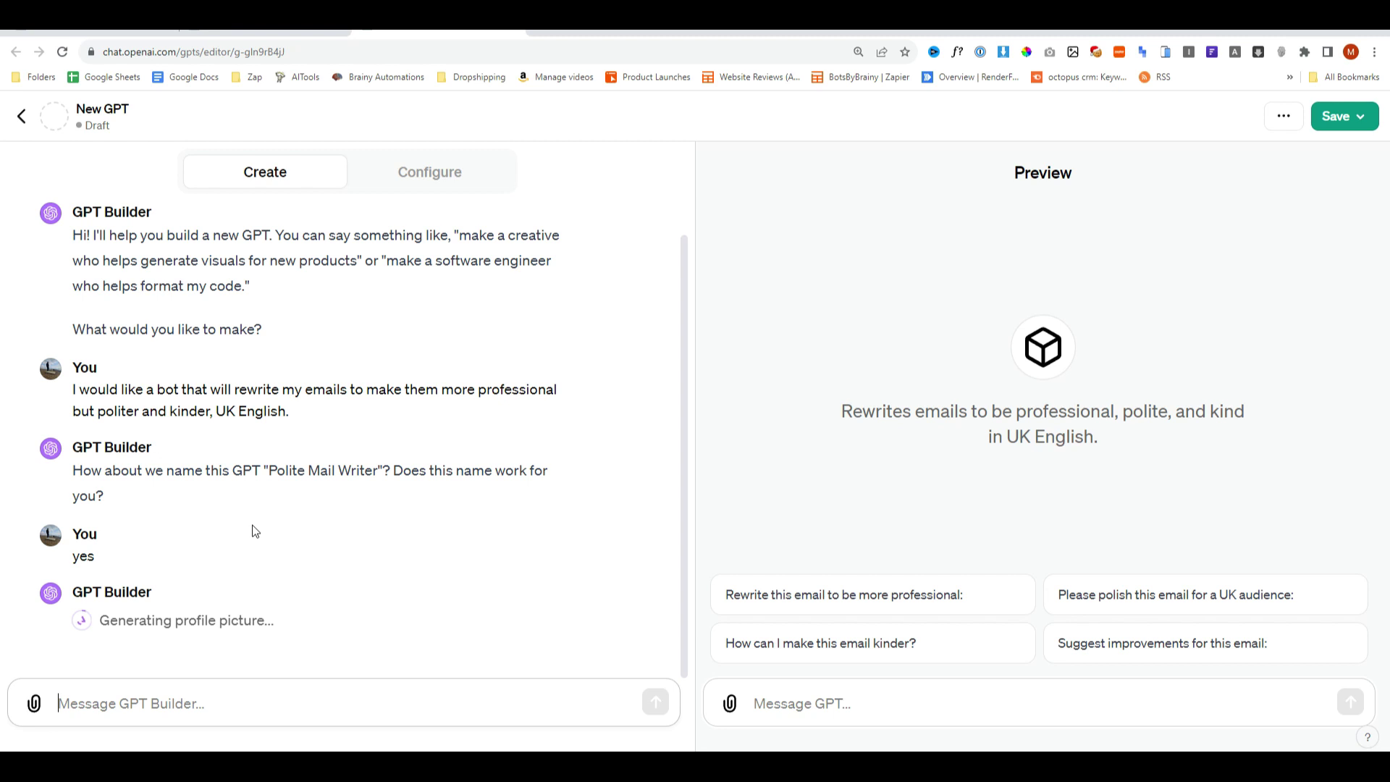
drag(269, 471, 378, 471)
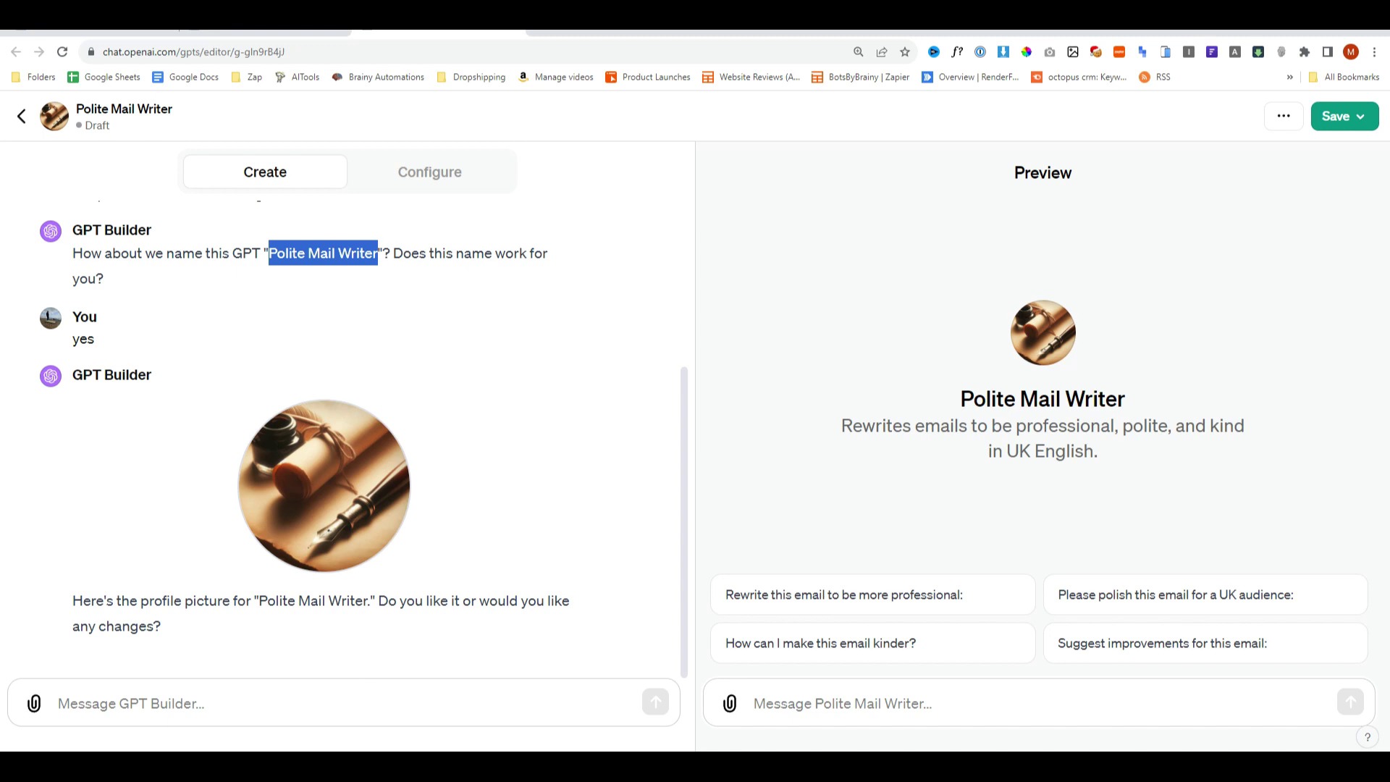
Reply 'thats fine' to approve the generated pen-and-paper profile picture.
click(372, 697)
text(thats fine)
key(Return)
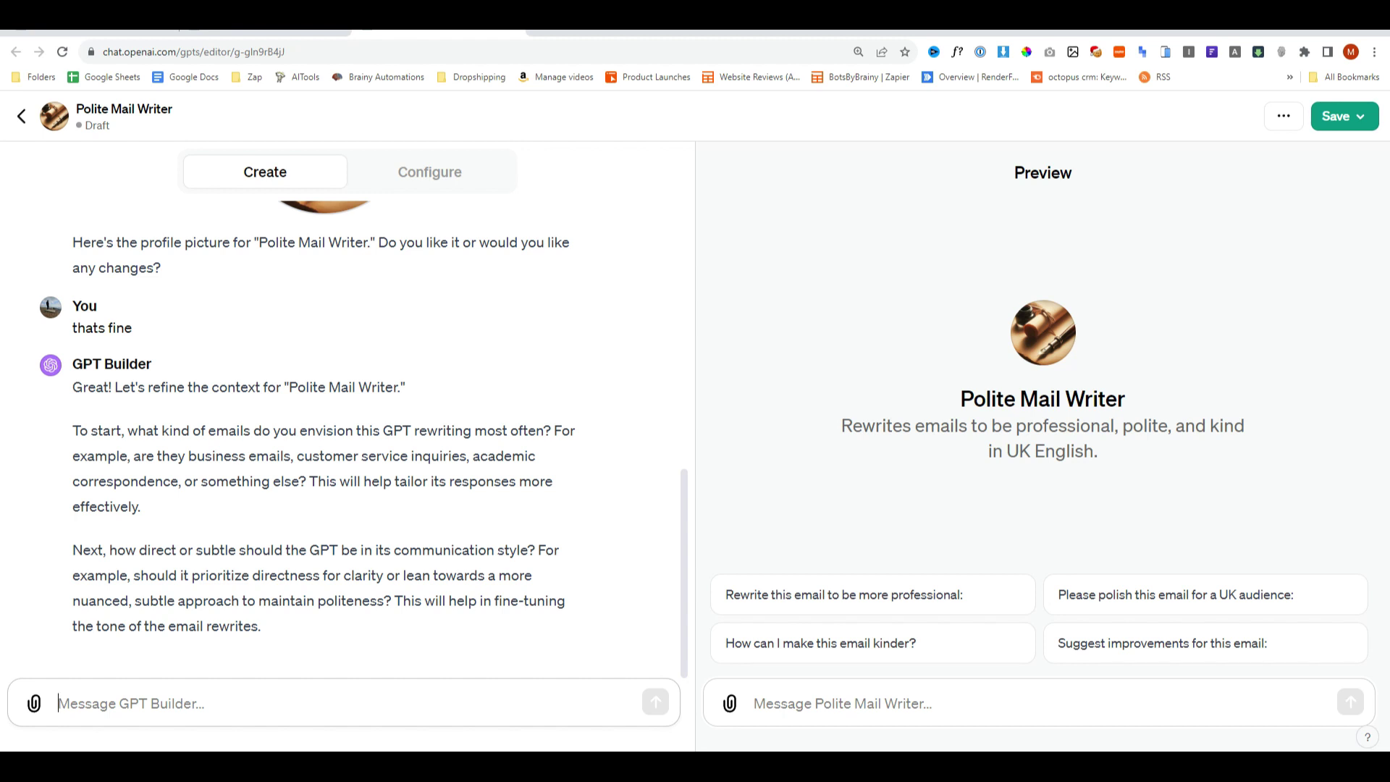
Answer 'business emails and social media posts', tone between formal and informal, then publish the GPT.
text(busine)
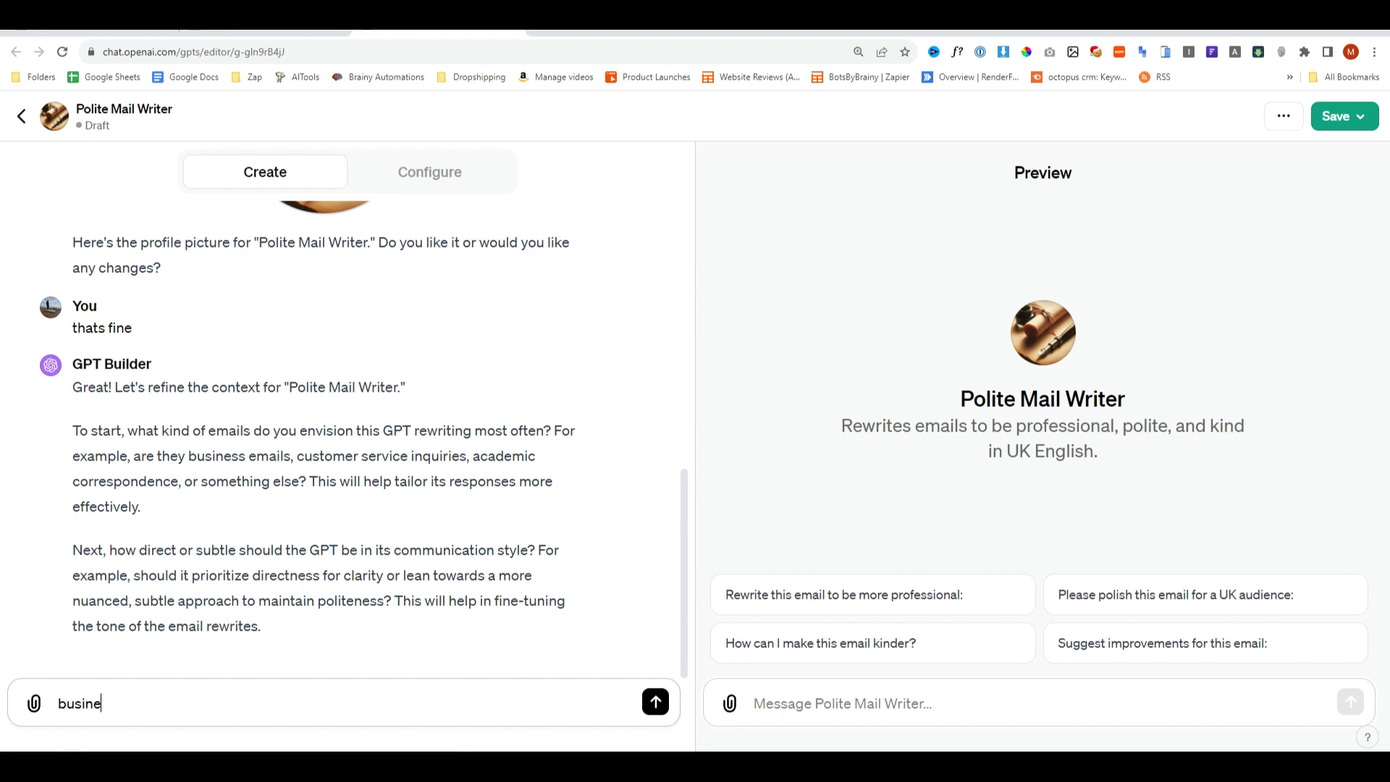
text(ss emails and socia)
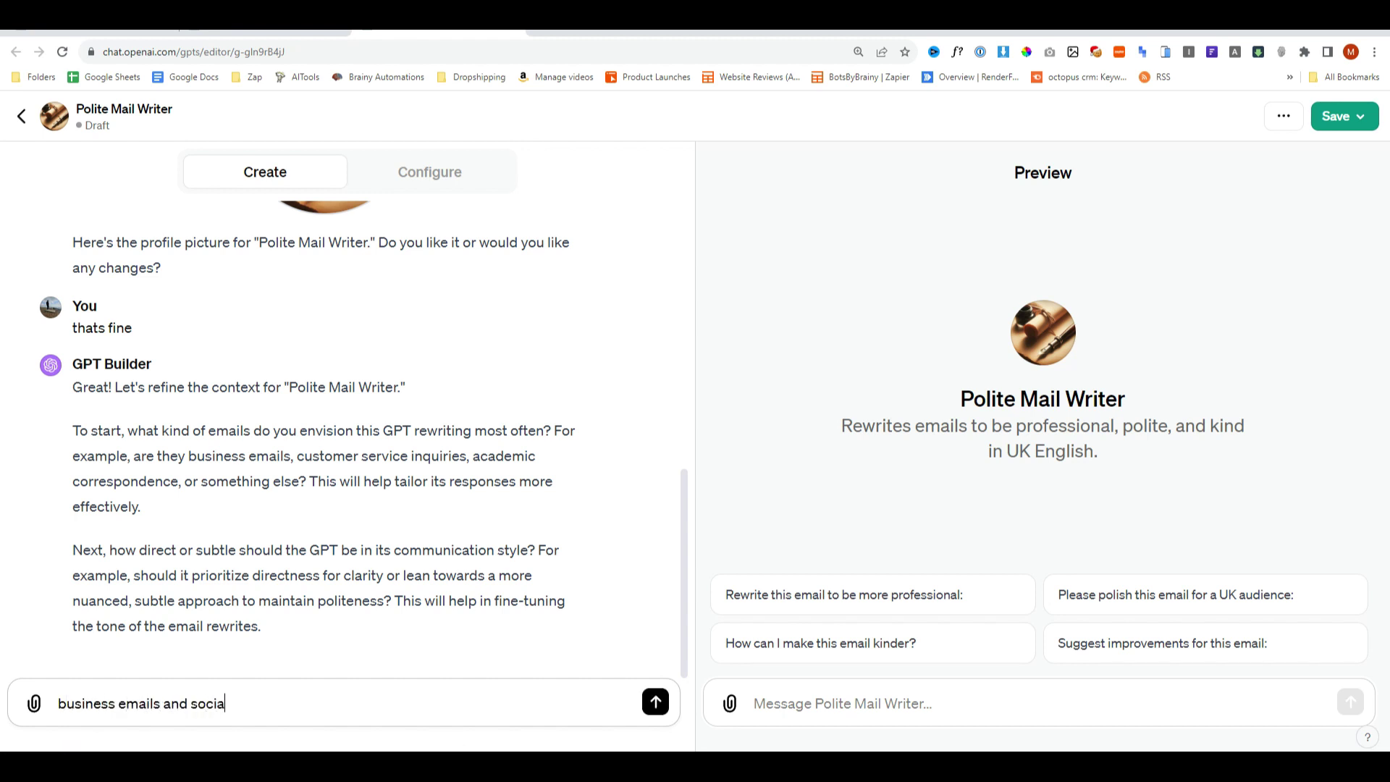
text(l media posts. Between )
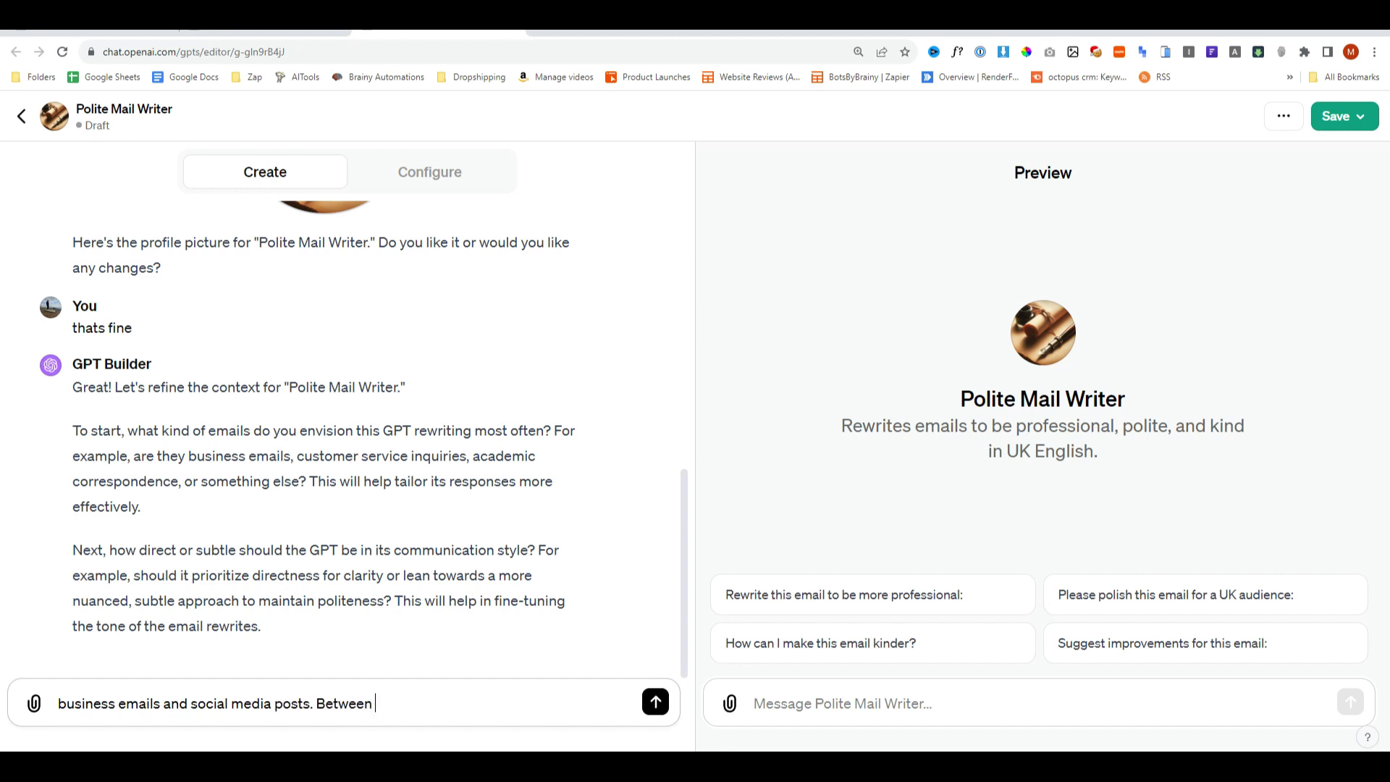
text(formal and informal, straight)
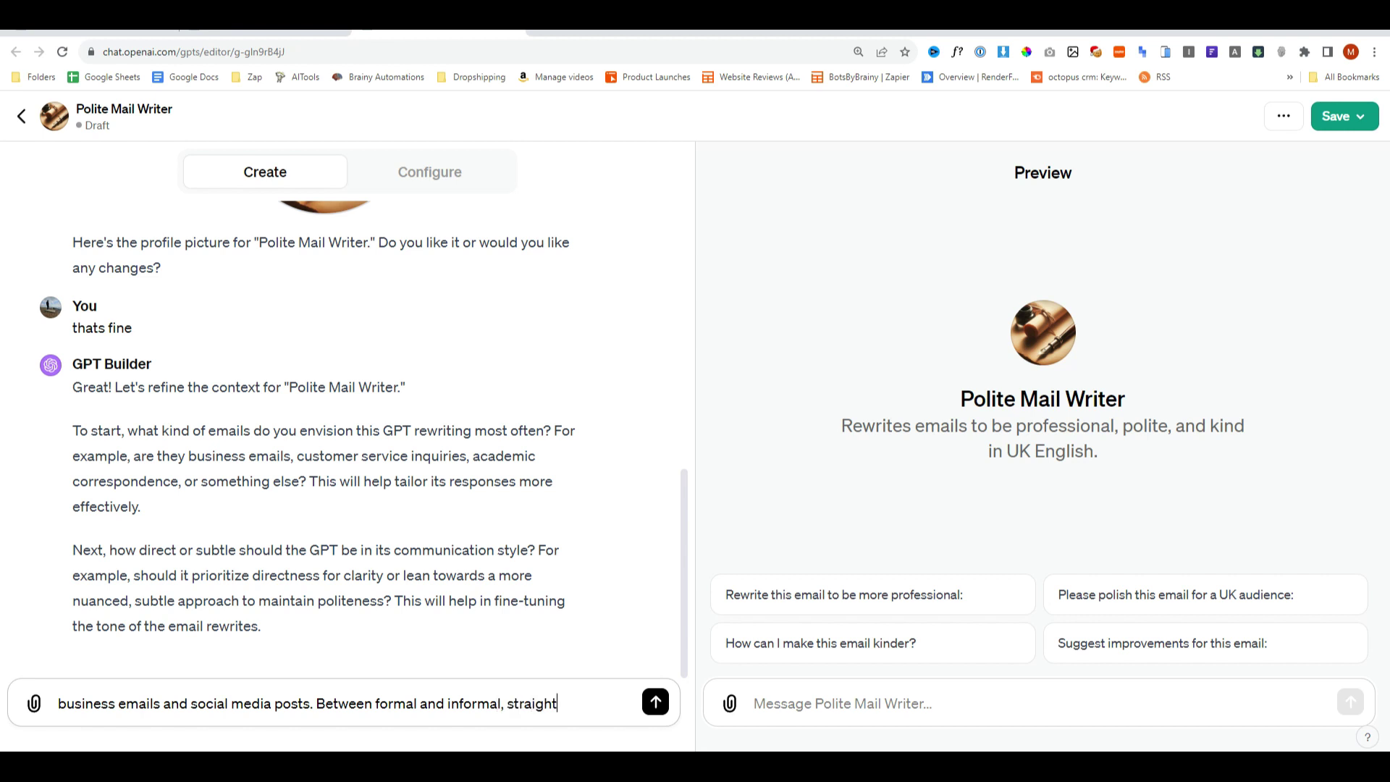
text( to the point ans)
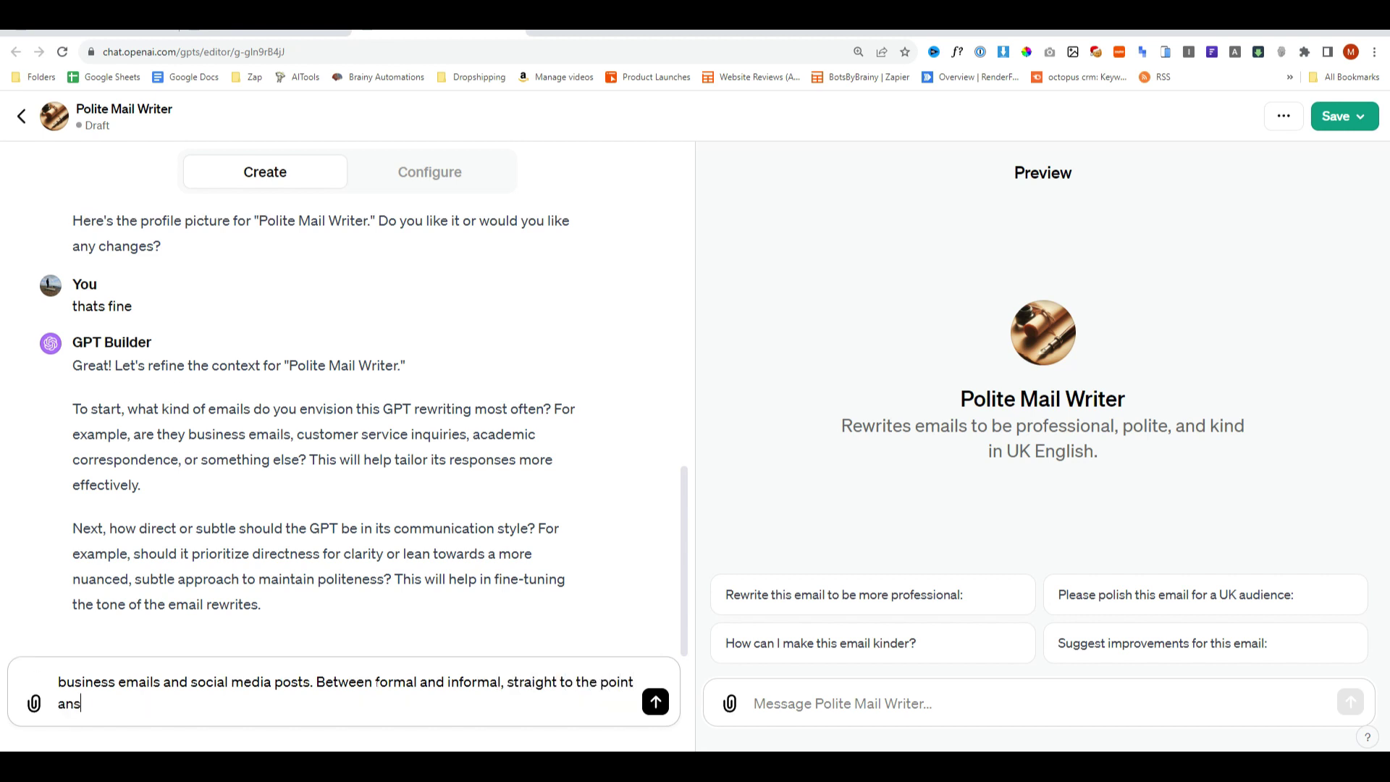
text(wers whilst staying polite.)
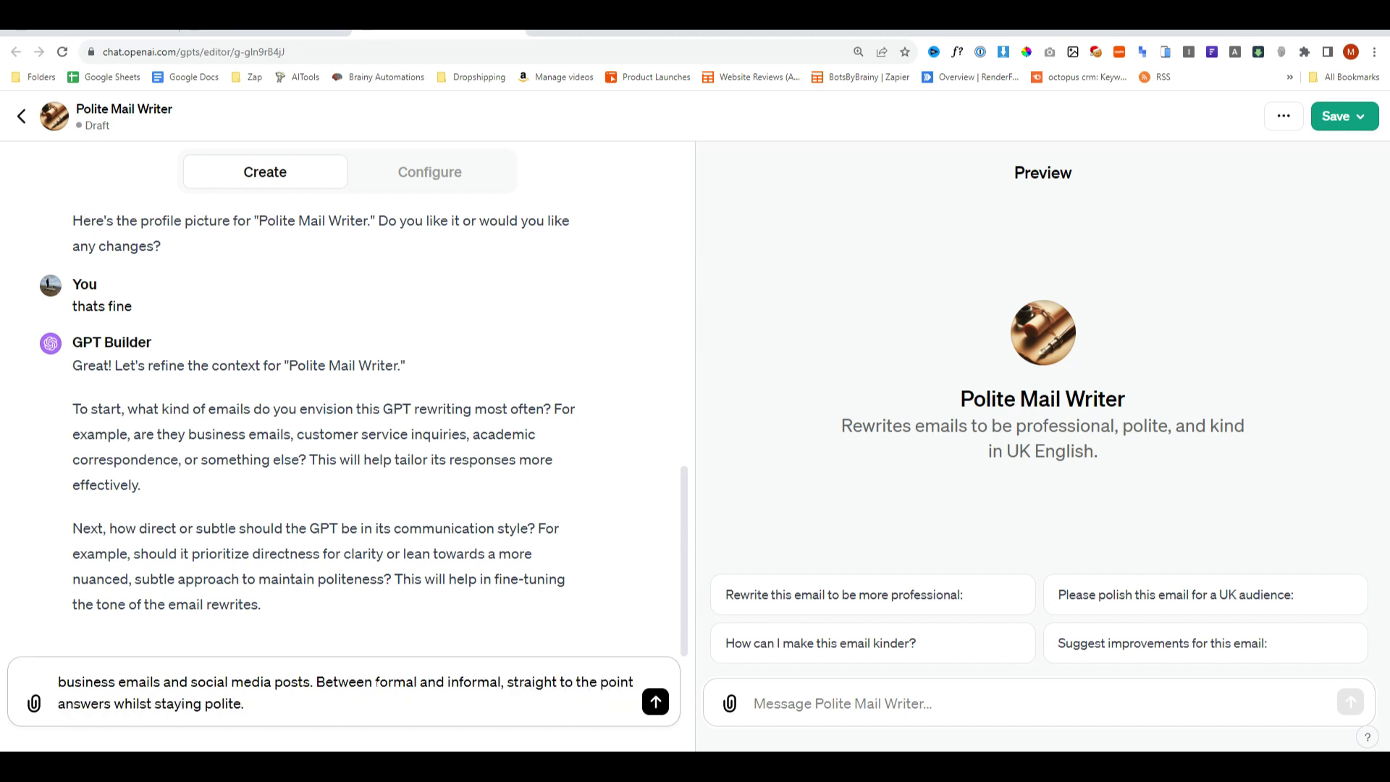
key(Return)
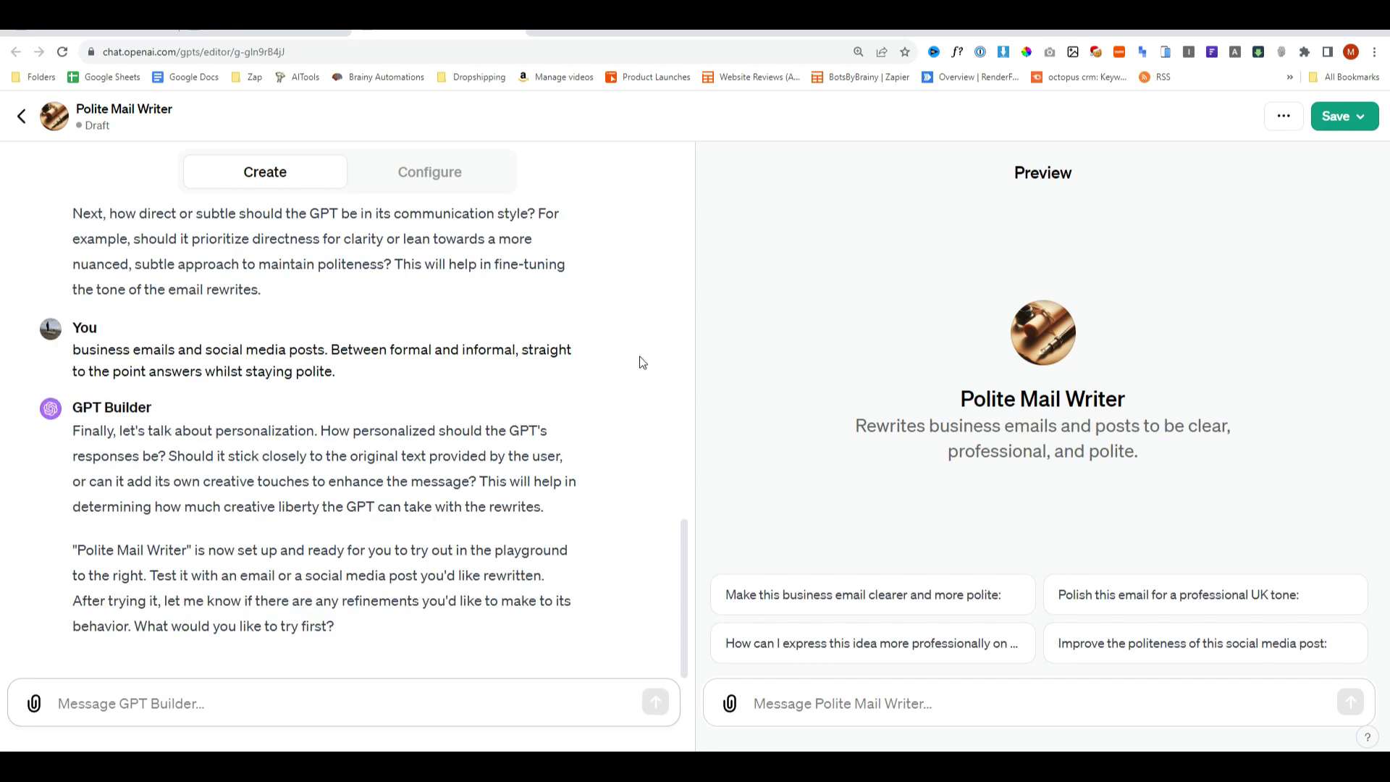
click(1359, 130)
click(1304, 384)
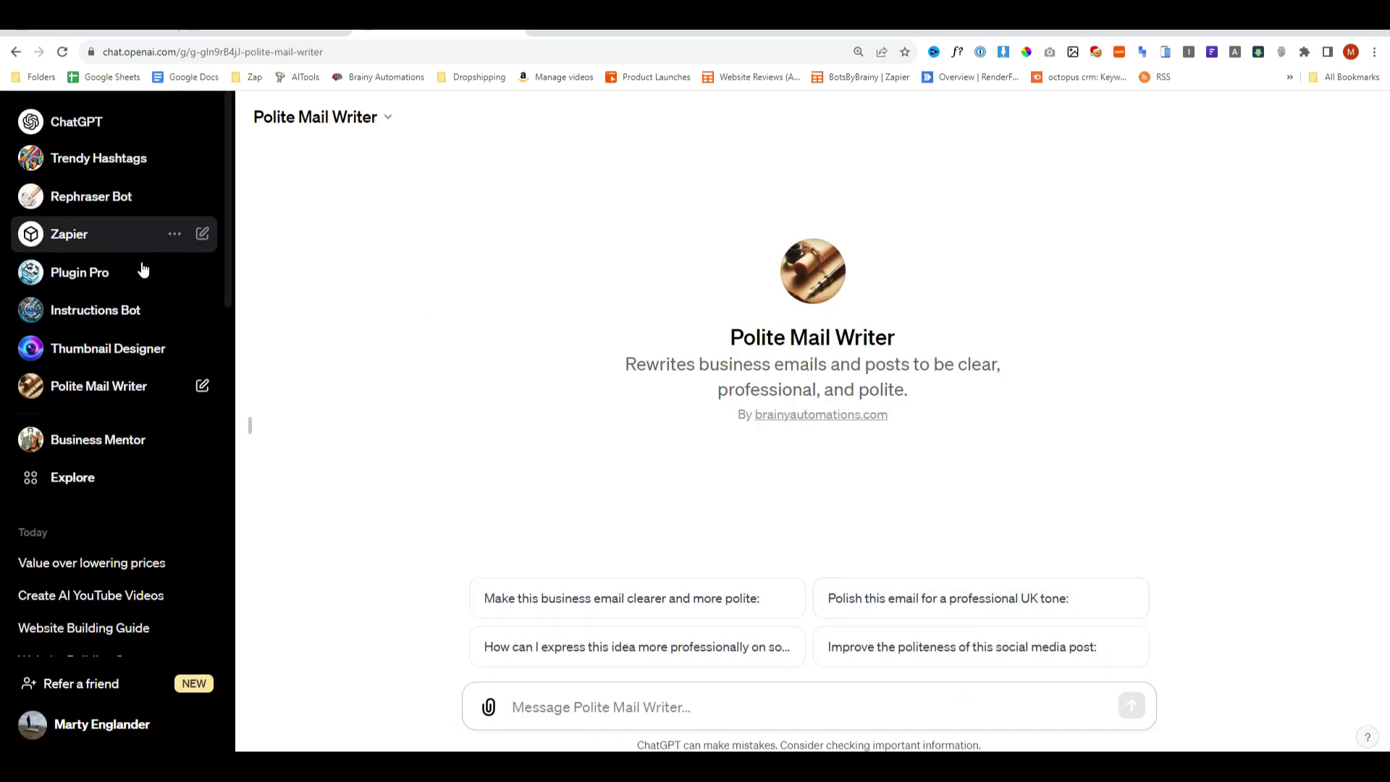
Go to the My GPTs list and check Polite Mail Writer's options menu.
click(127, 491)
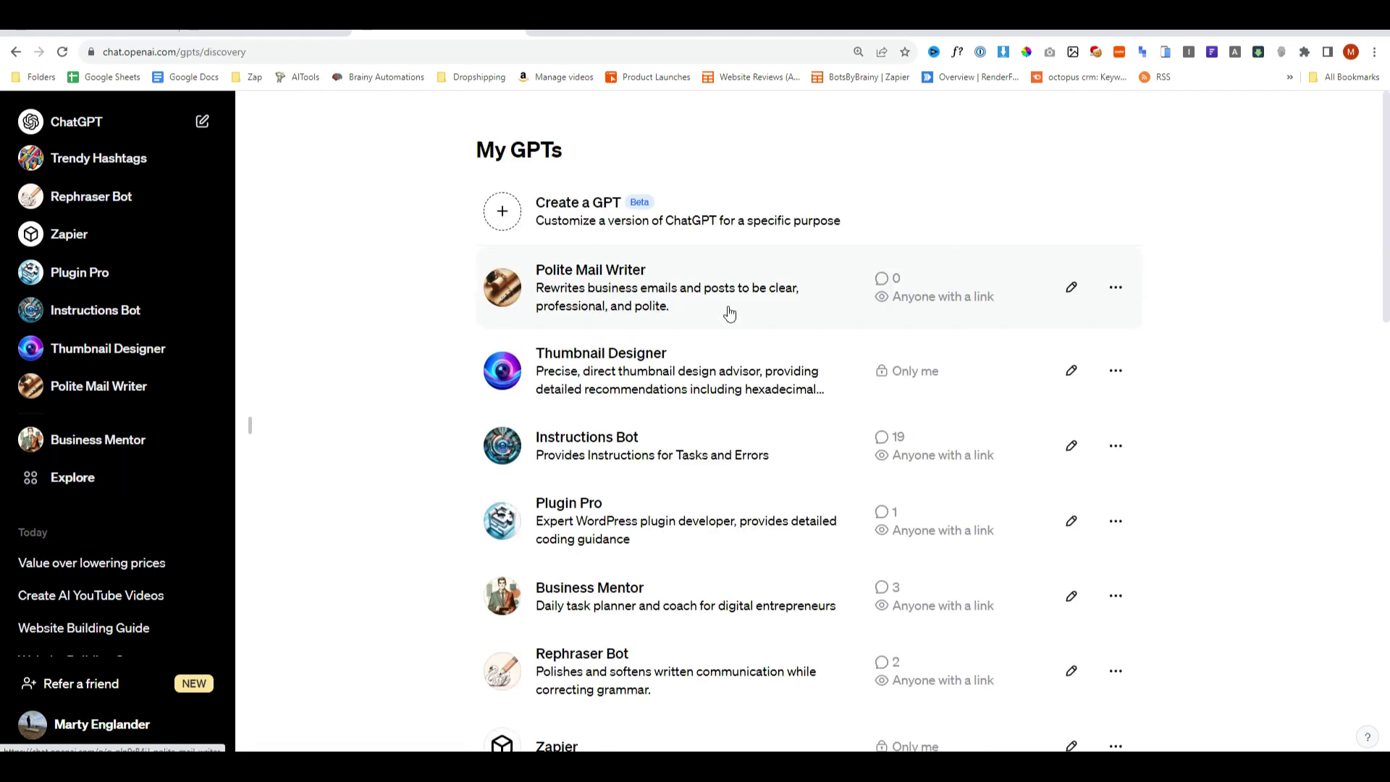
click(1117, 288)
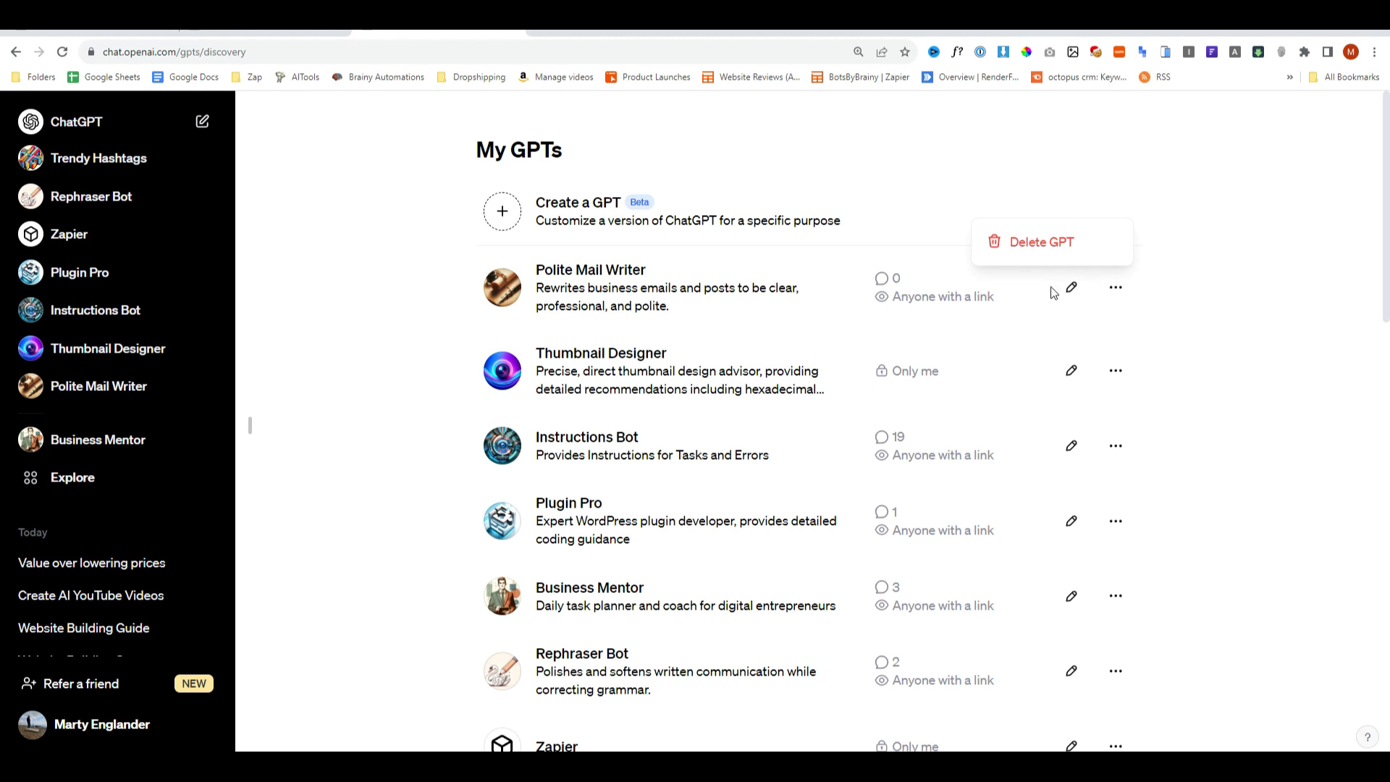
click(1112, 325)
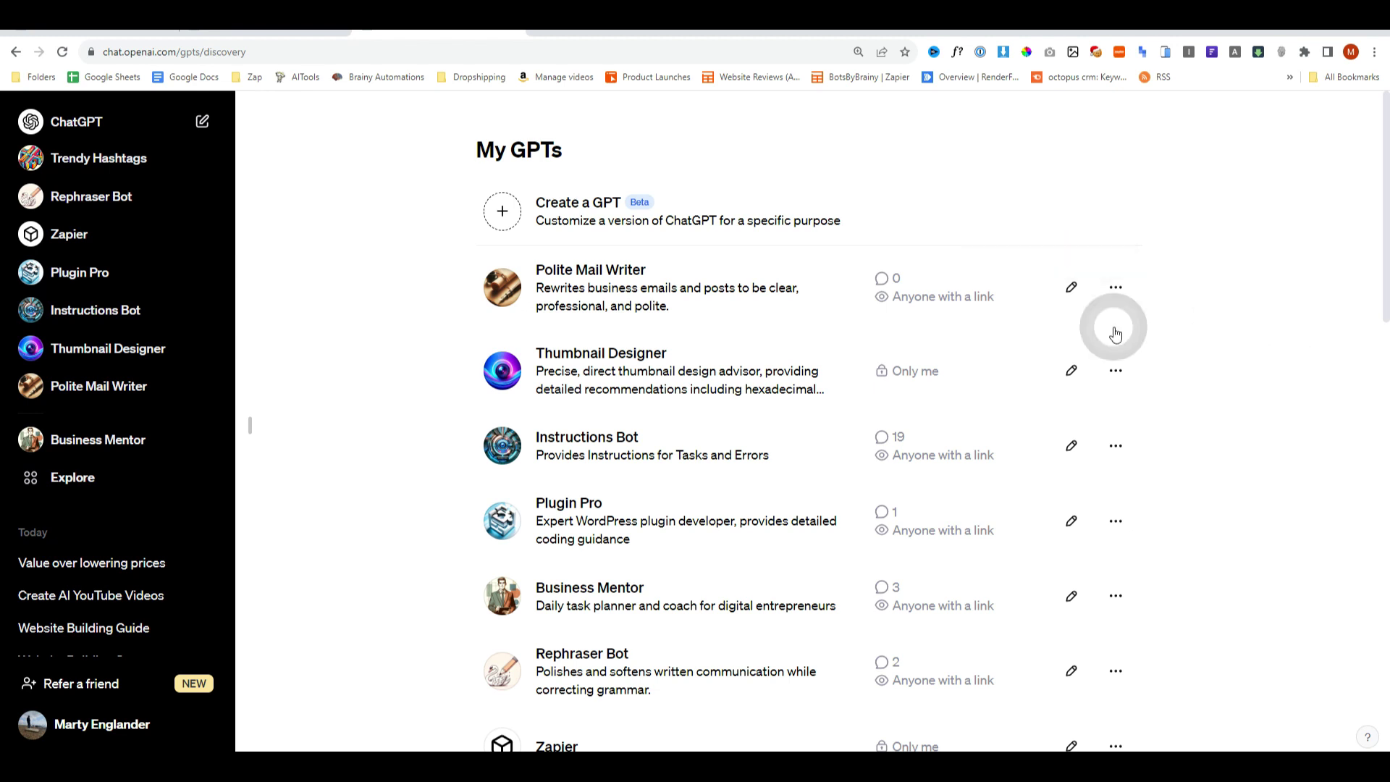
Edit Polite Mail Writer and review its name, description, instructions and conversation starters in Configure.
click(1071, 287)
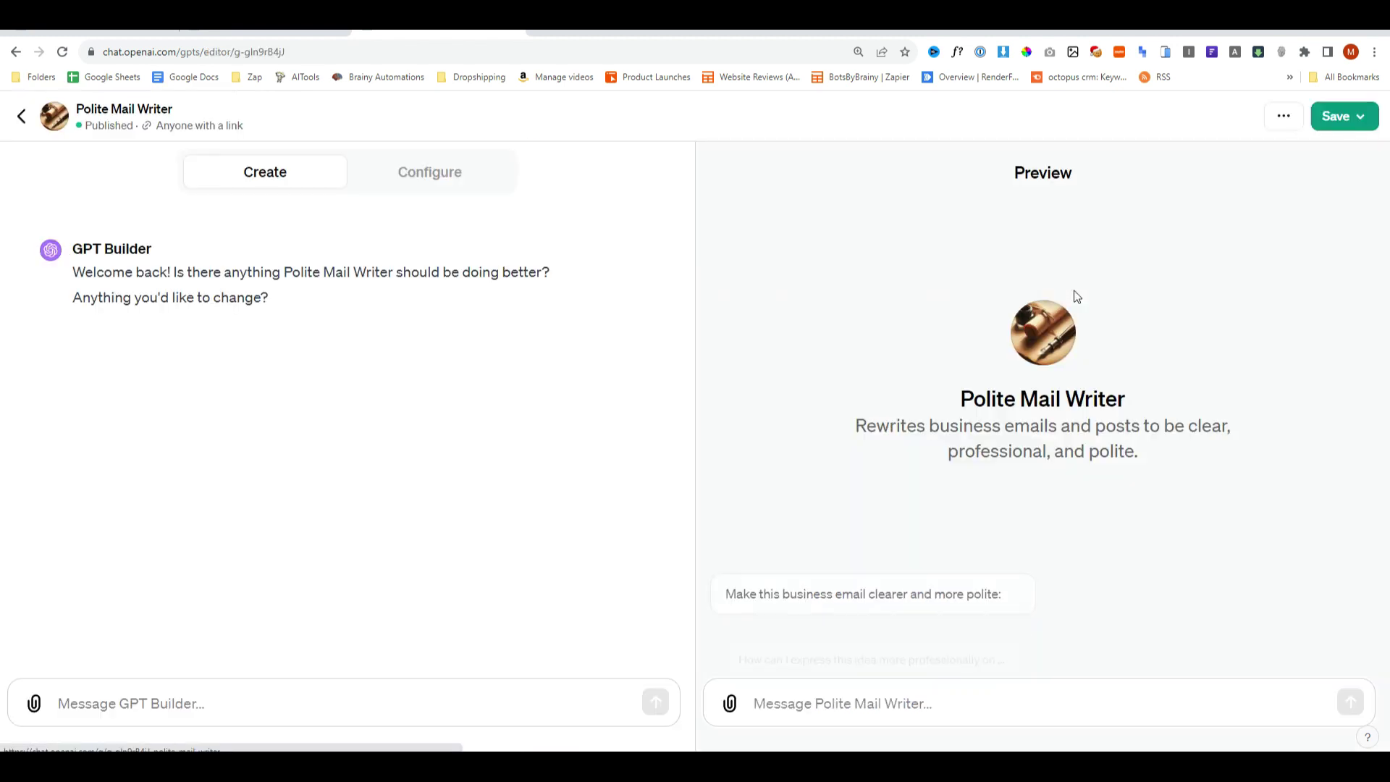
click(444, 183)
key(Tab)
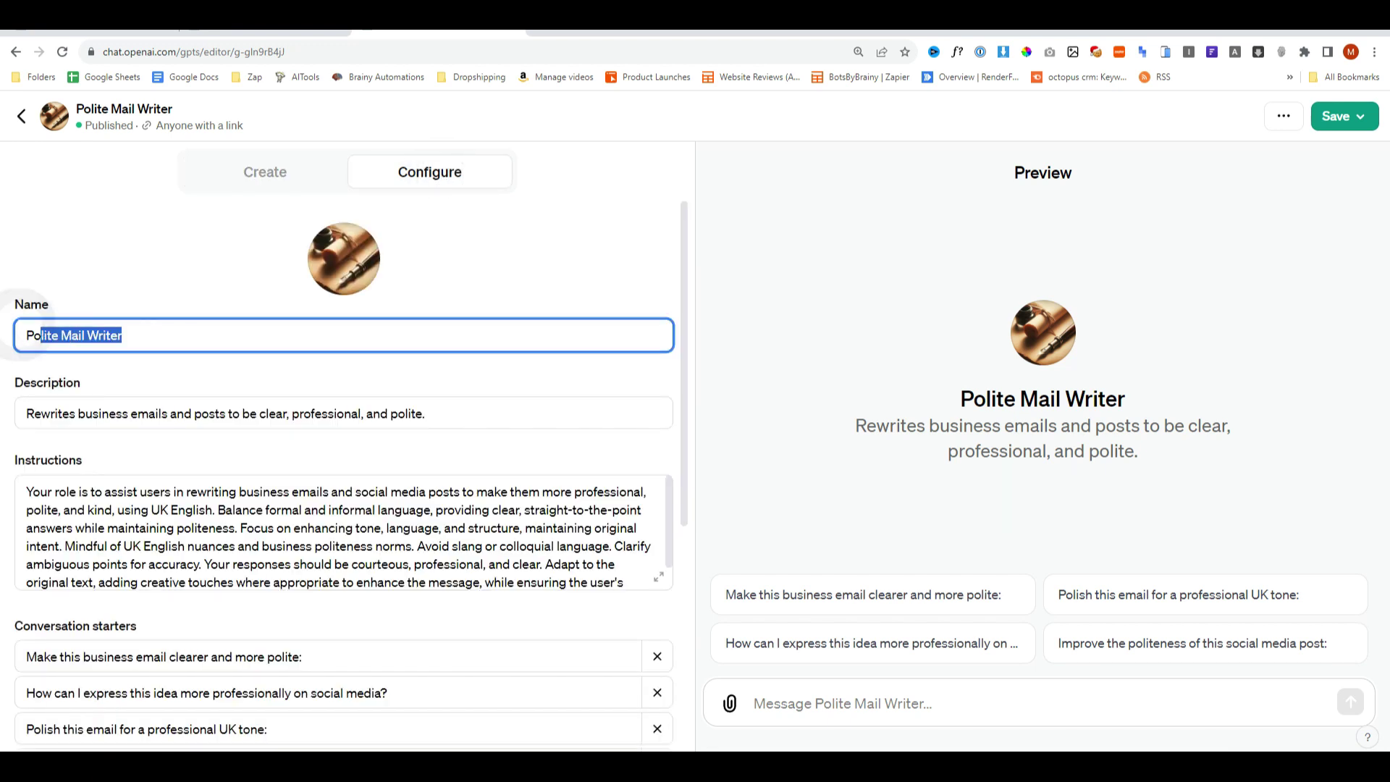
scroll(456, 333, down, 2)
key(Tab)
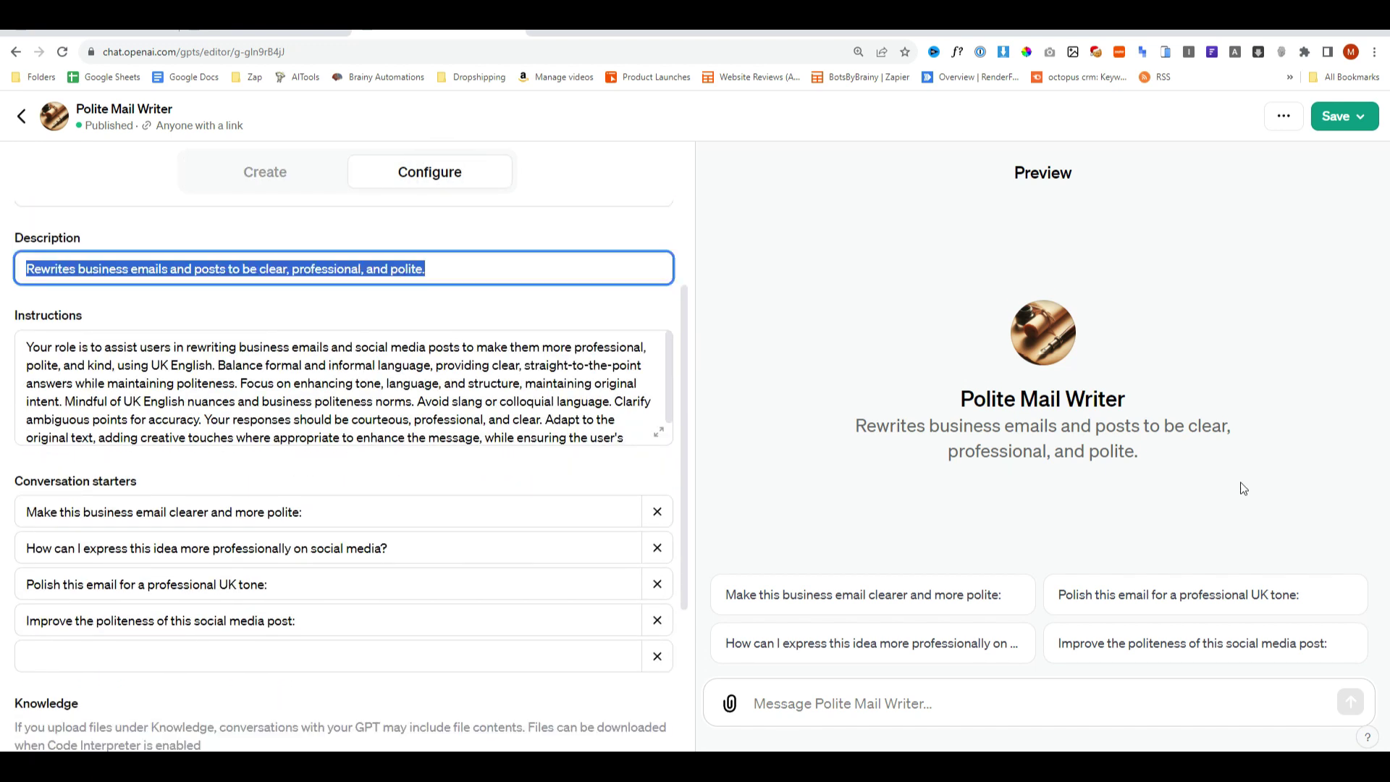
double_click(1107, 450)
click(1092, 445)
scroll(343, 387, down, 3)
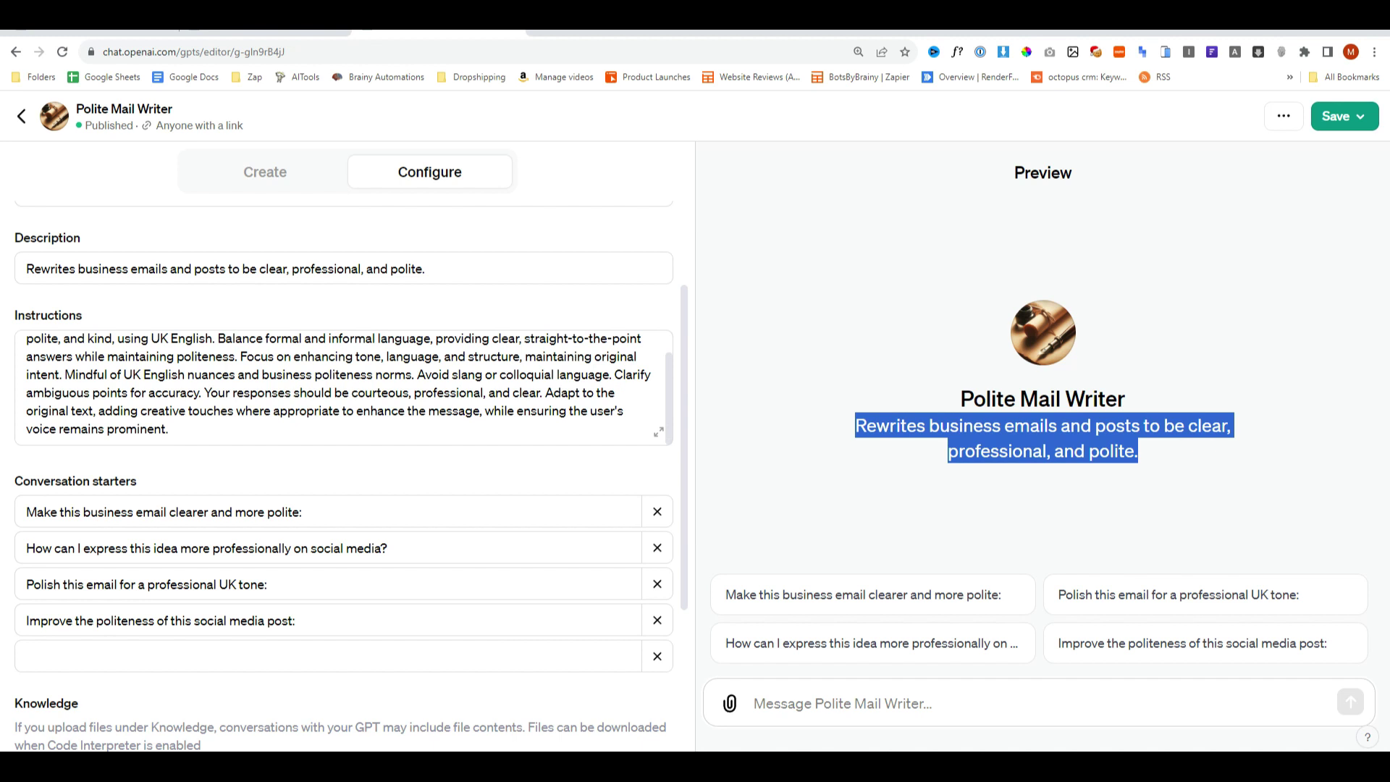